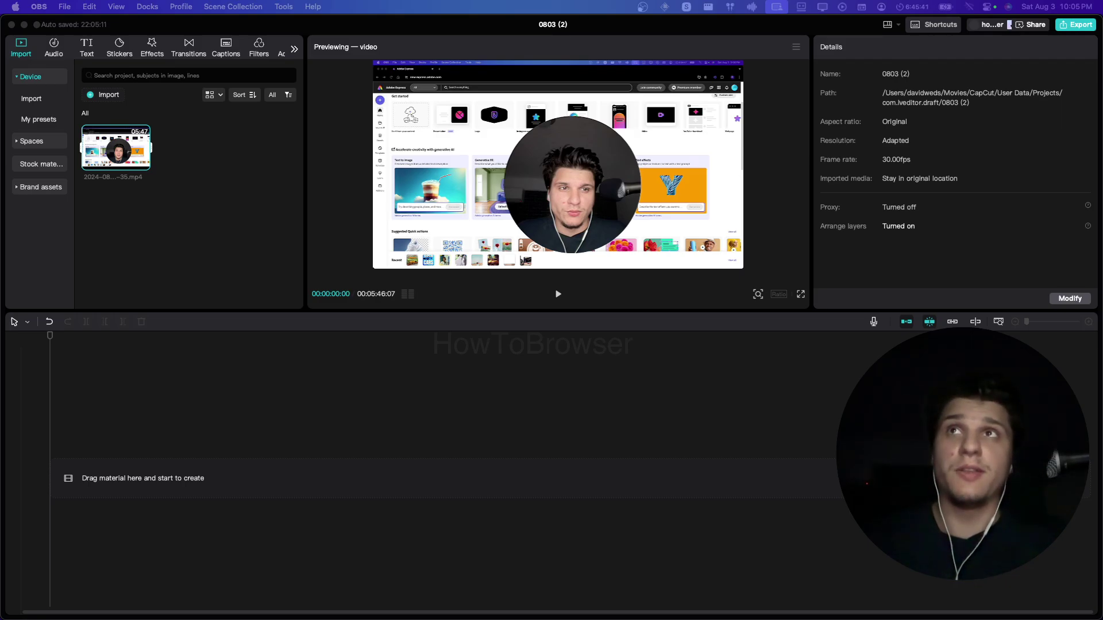
Place the imported screen recording on the empty timeline.
drag(115, 147, 122, 478)
Split the clip at 00:02:59:16 and delete the part before the split.
drag(105, 336, 274, 336)
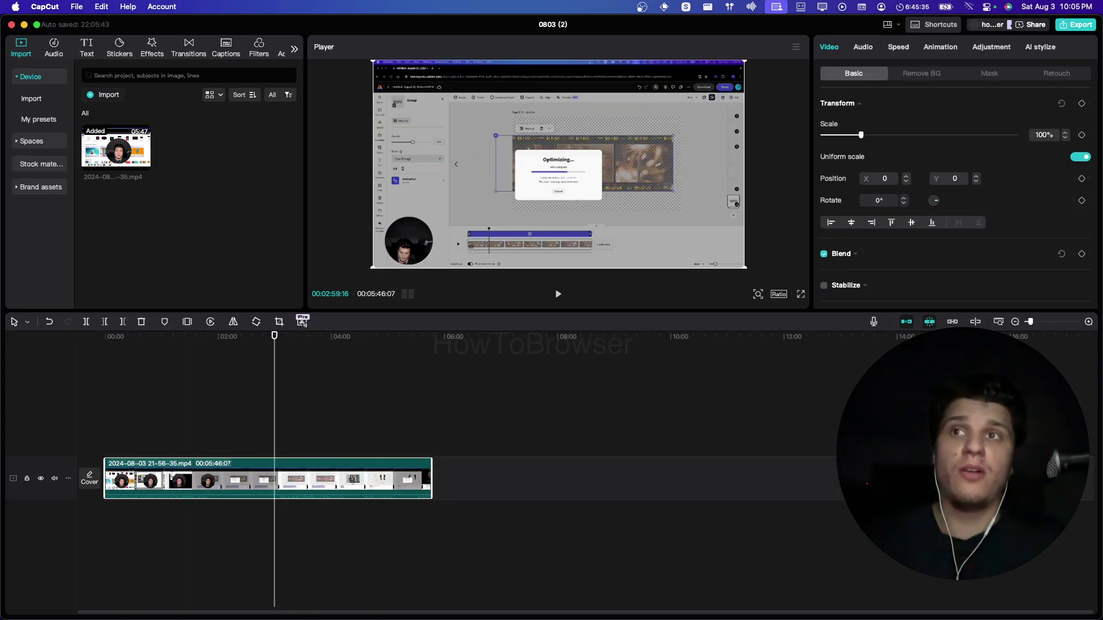
key(super+b)
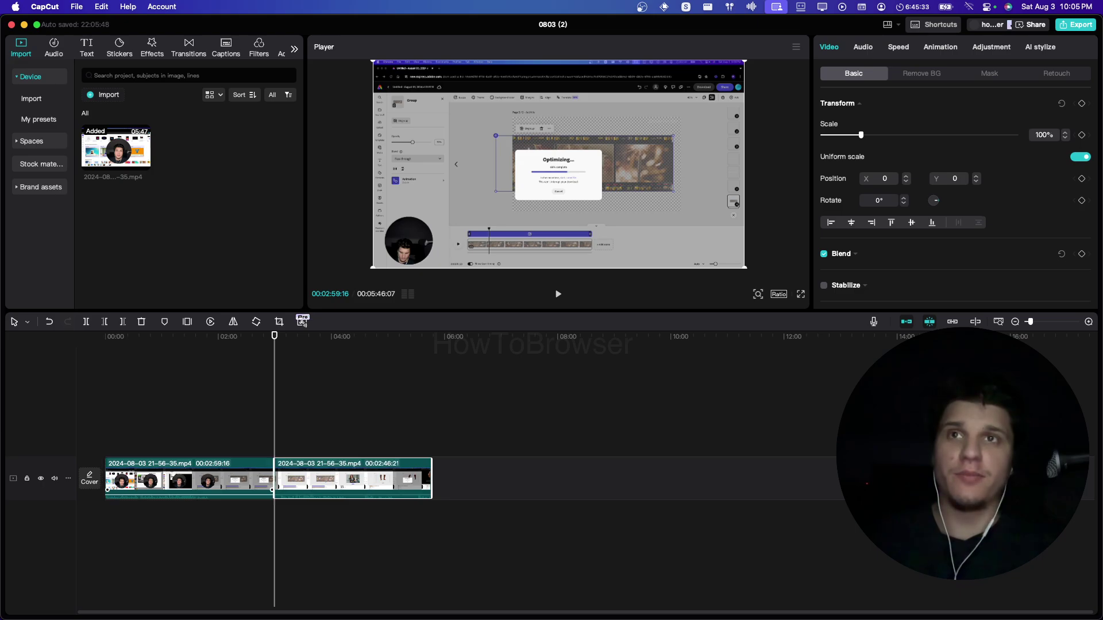
click(189, 477)
key(BackSpace)
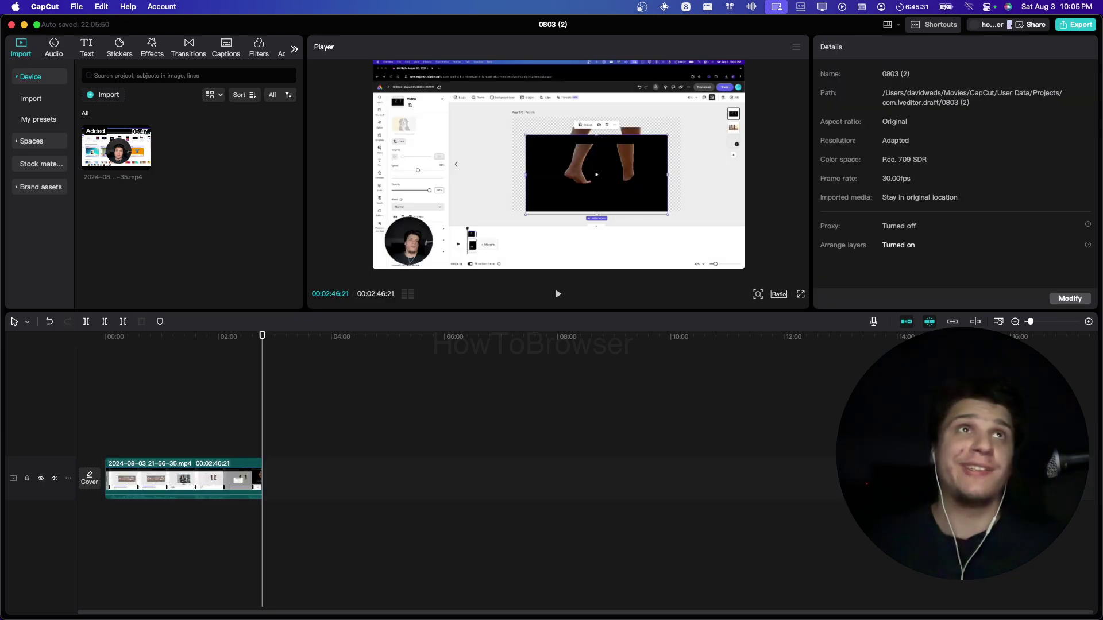
Look up the Split shortcut in the timeline shortcuts list, and undo the deletion and the split.
key(super+alt+k)
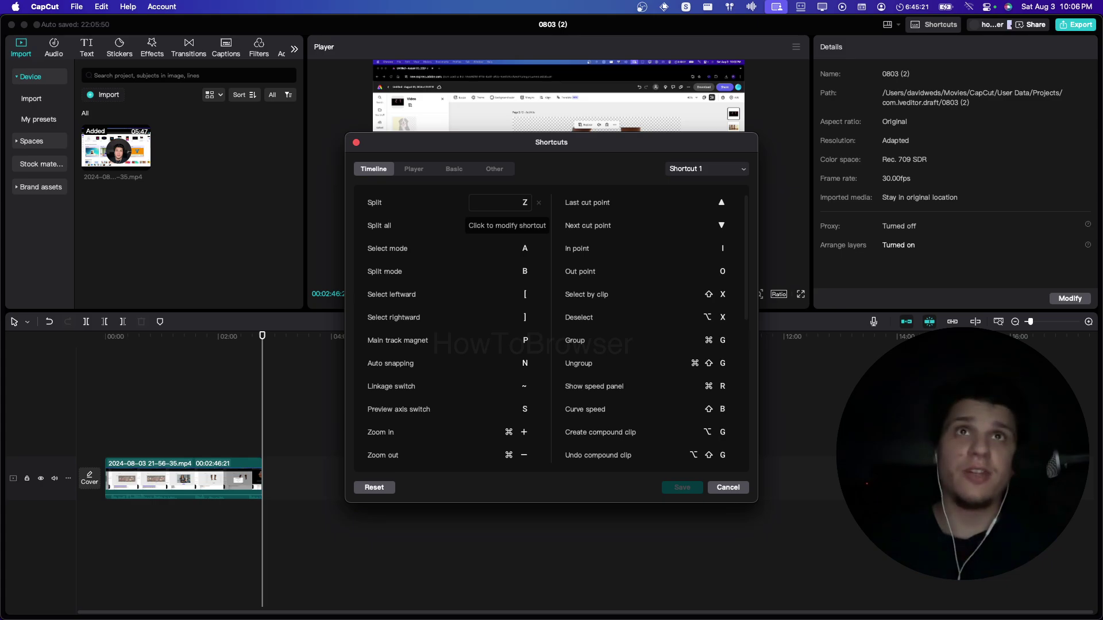
key(Escape)
click(217, 336)
drag(217, 337, 105, 336)
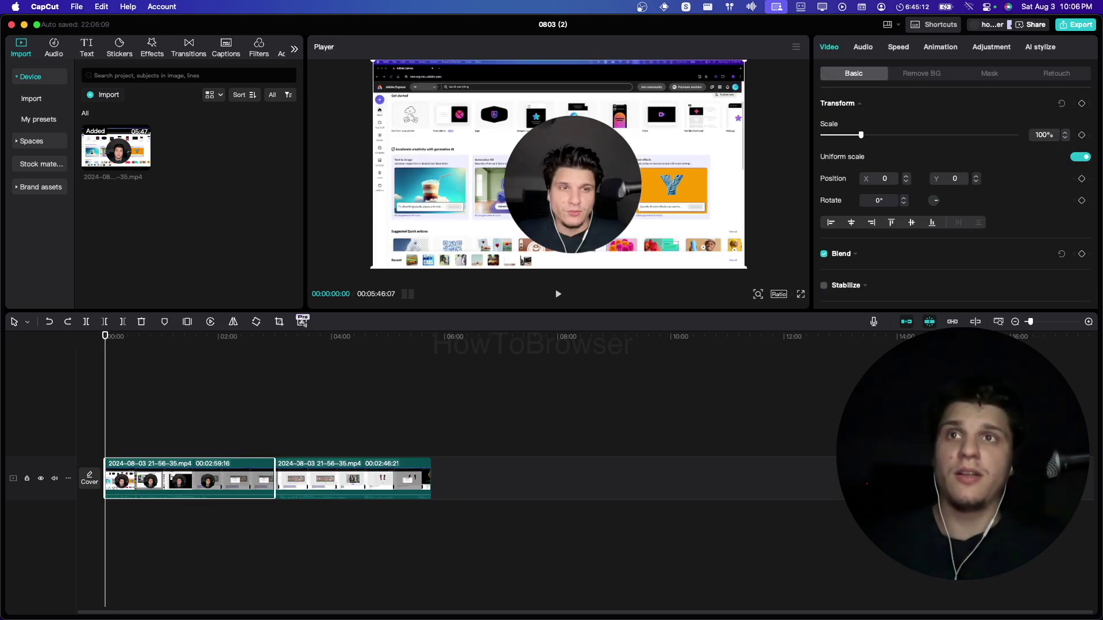
key(super+z)
Split the clip at about 00:01:50 and at 00:03:01:24 to isolate the download-waiting section.
drag(105, 336, 277, 337)
key(super+b)
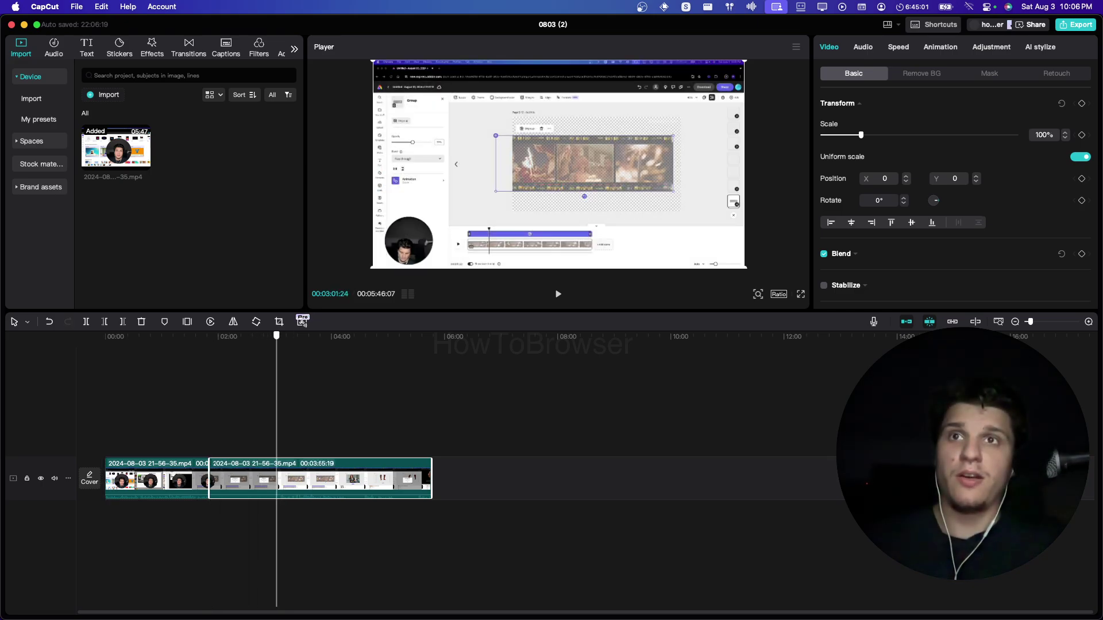
key(super+b)
Speed up the isolated middle segment to 1.8x.
click(236, 480)
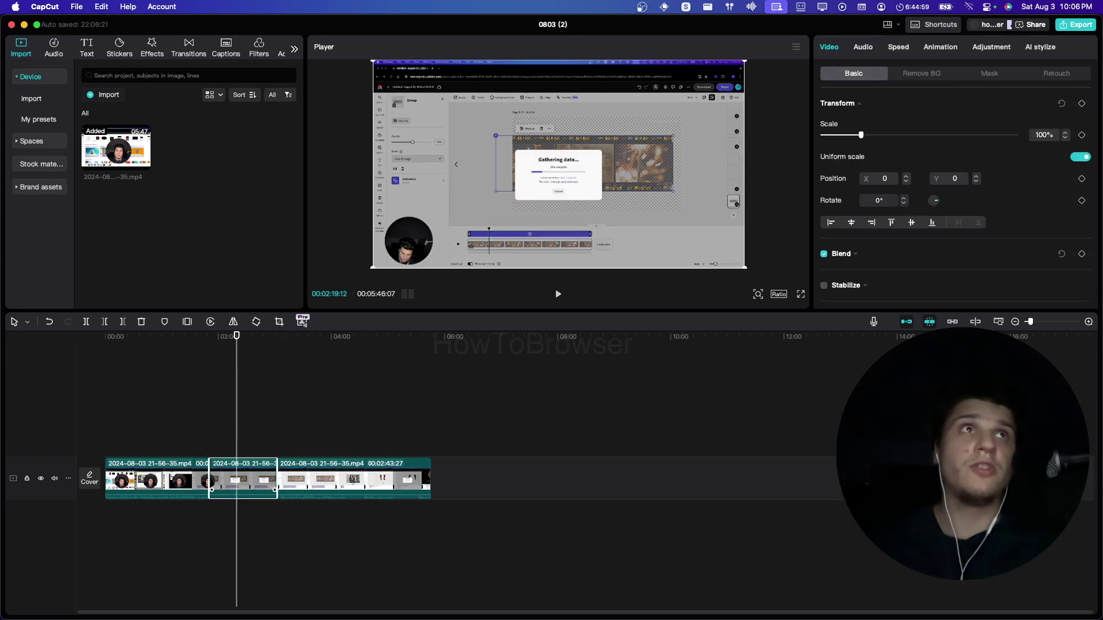
click(897, 46)
drag(863, 120, 898, 119)
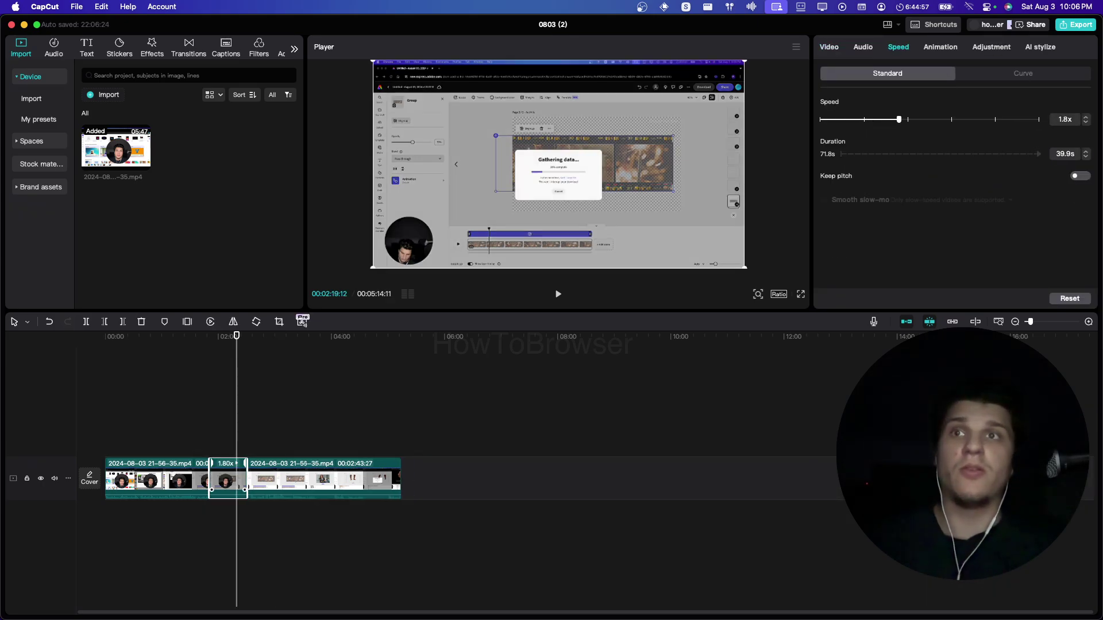
Enlarge the sped-up middle segment to 215% scale.
click(223, 402)
click(223, 480)
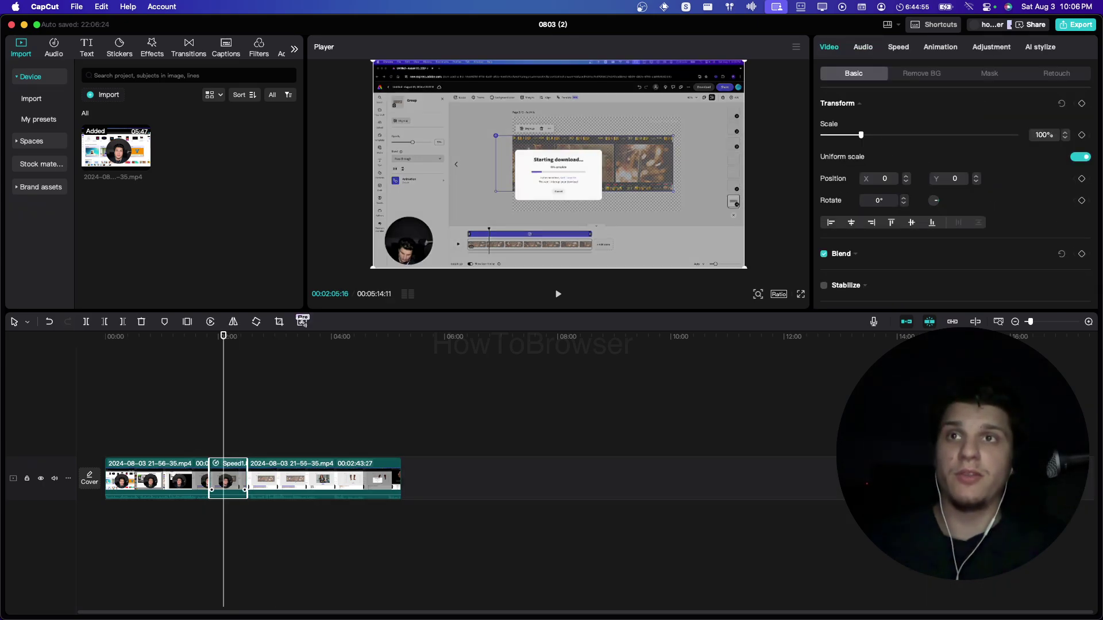
drag(861, 134, 905, 135)
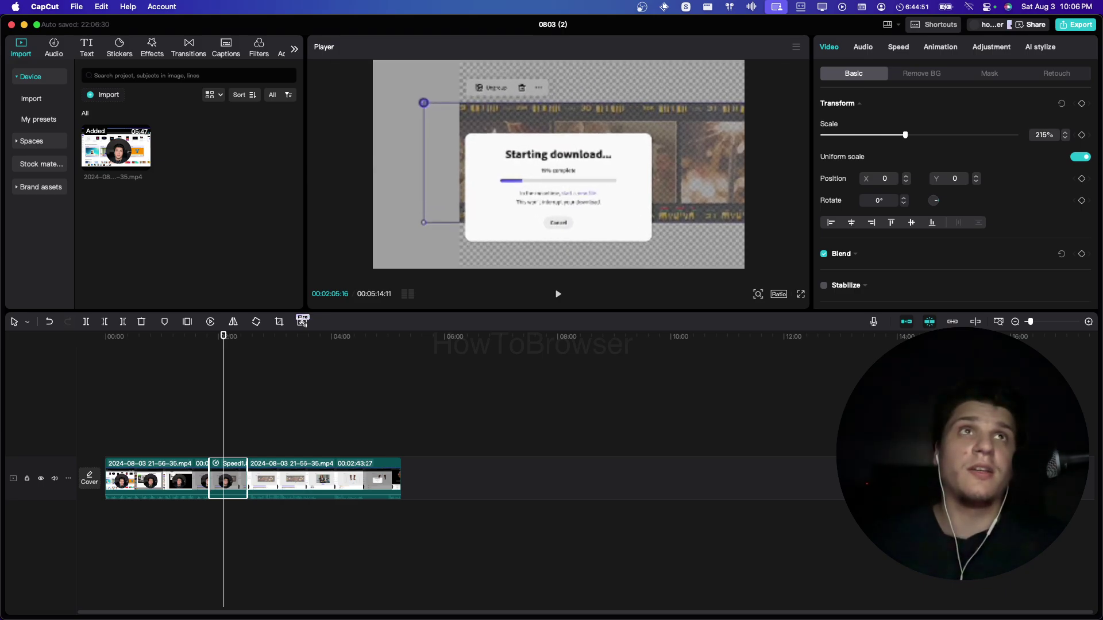
Raise the middle segment's speed to 3.5x and further to 7.6x.
click(897, 47)
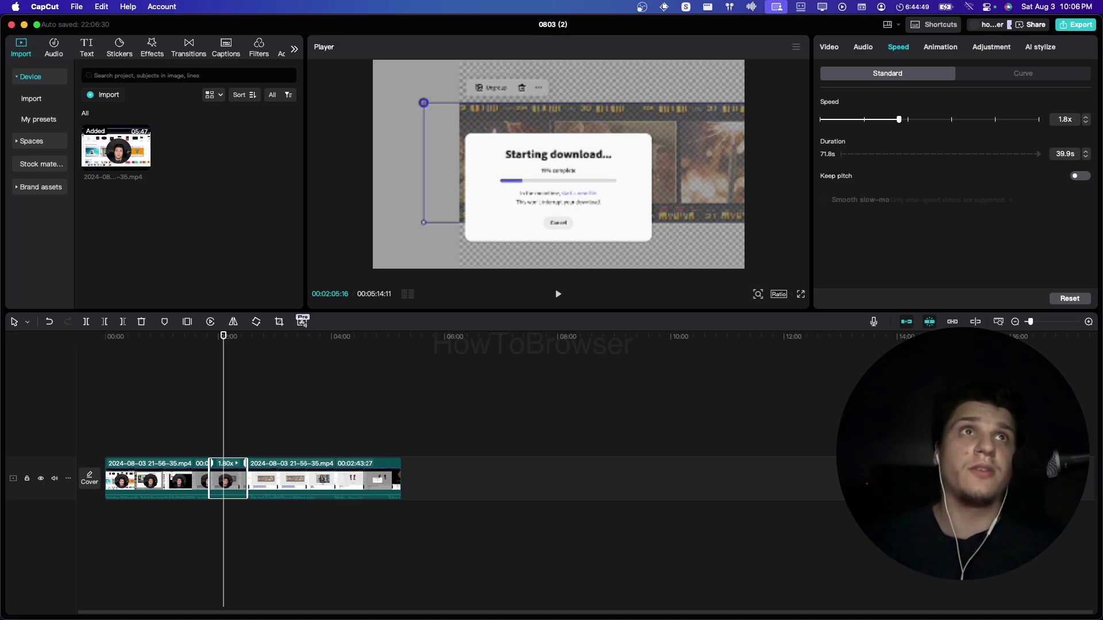
drag(899, 120, 929, 120)
key(super+equal)
key(super+equal)
key(super+equal)
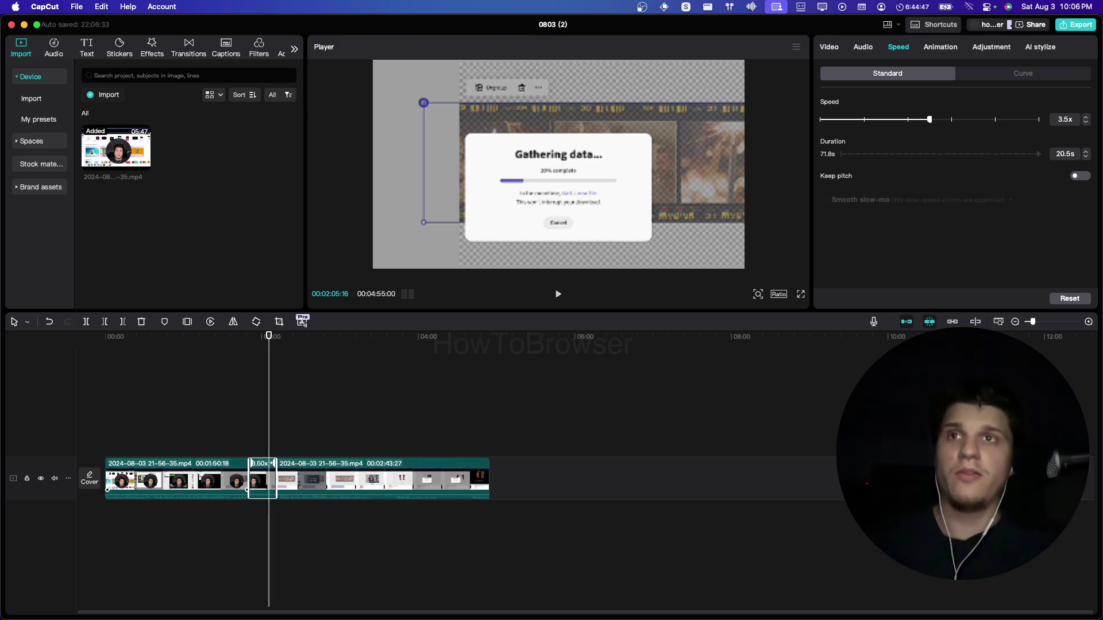
drag(426, 463, 367, 463)
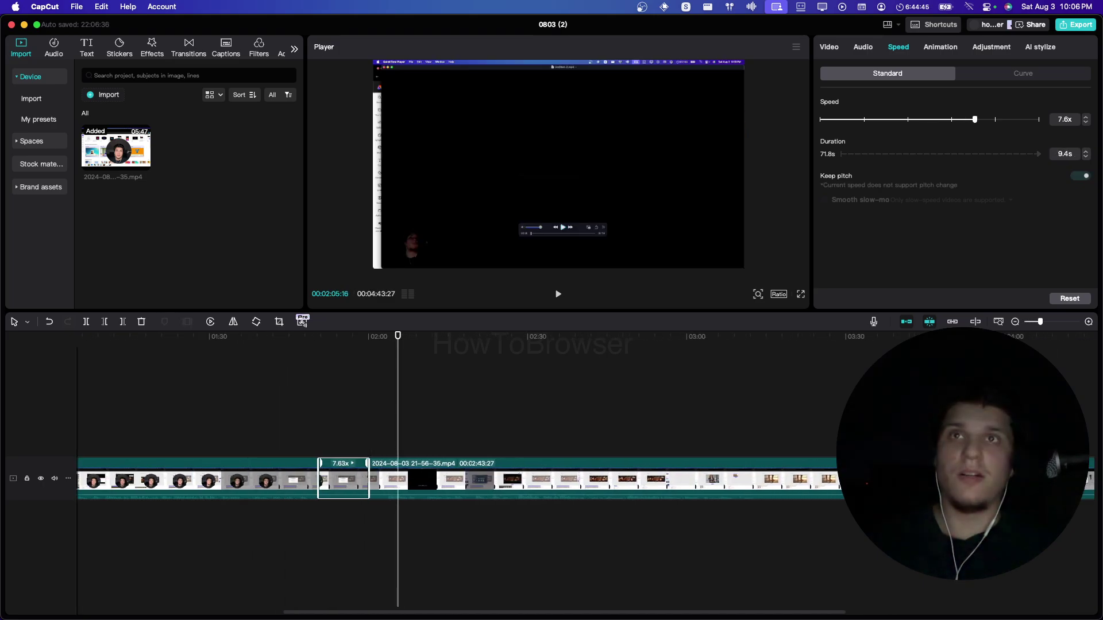
Play back the middle segment and increase its speed to 30.3x.
click(320, 476)
key(space)
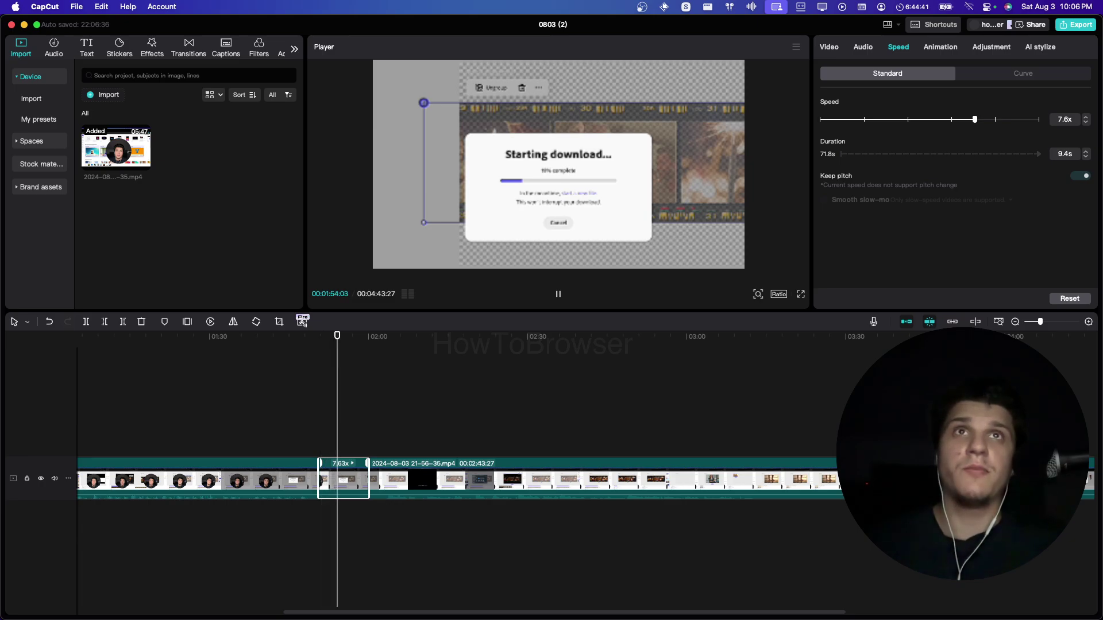
key(space)
drag(975, 119, 1004, 119)
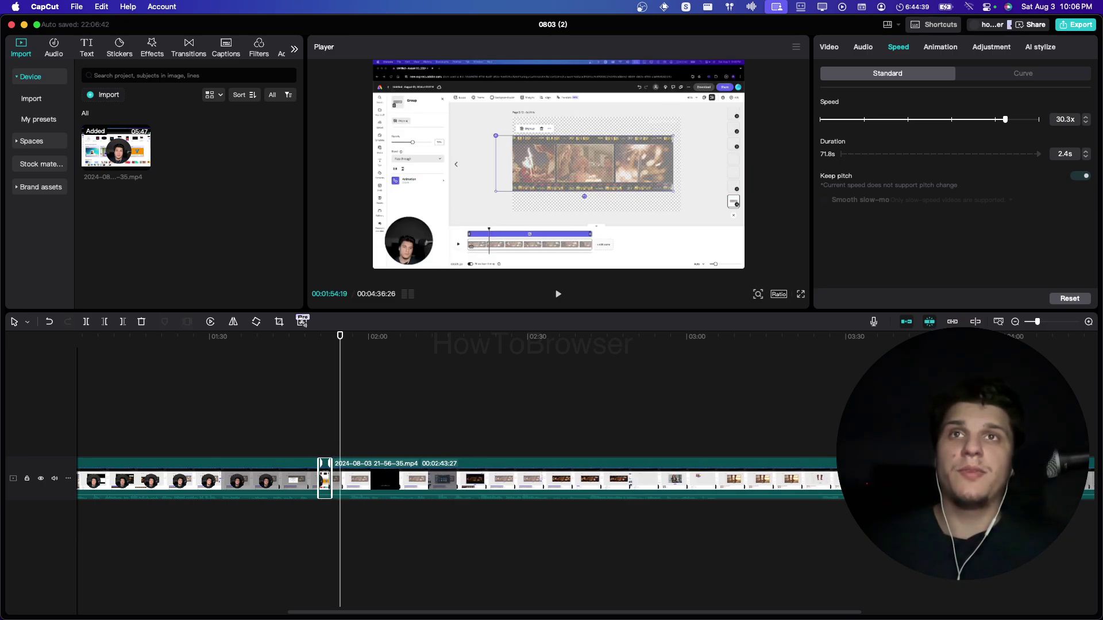
key(space)
key(space)
Add a transform keyframe to the last clip at 00:02:04:10, scaling it to 215% and moving it to X 2125, Y −1068.
drag(325, 336, 391, 337)
click(403, 480)
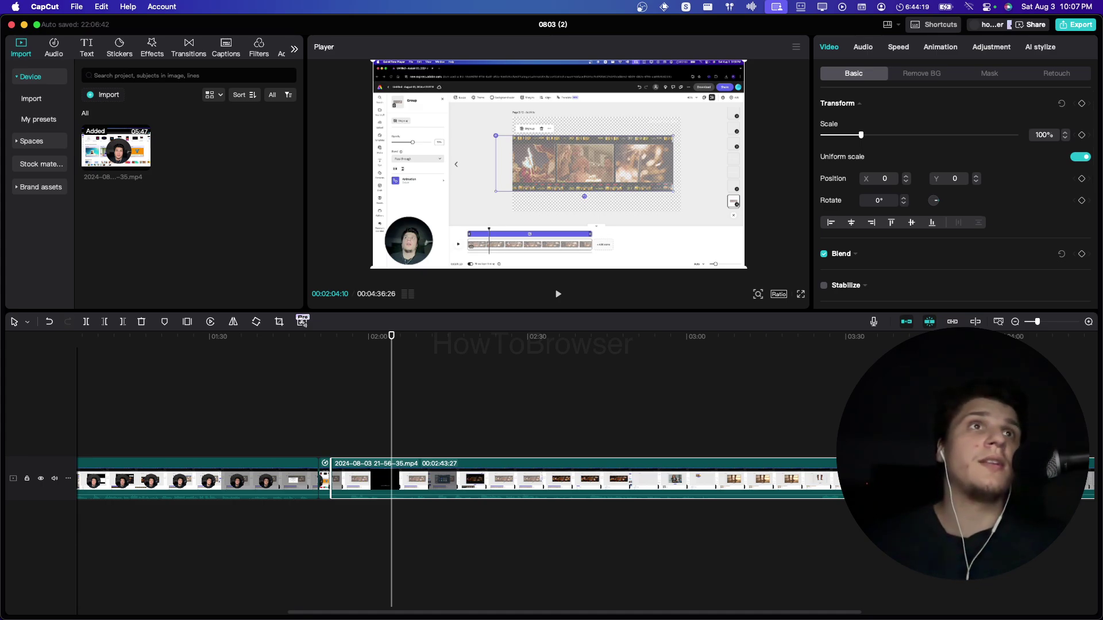
click(1081, 103)
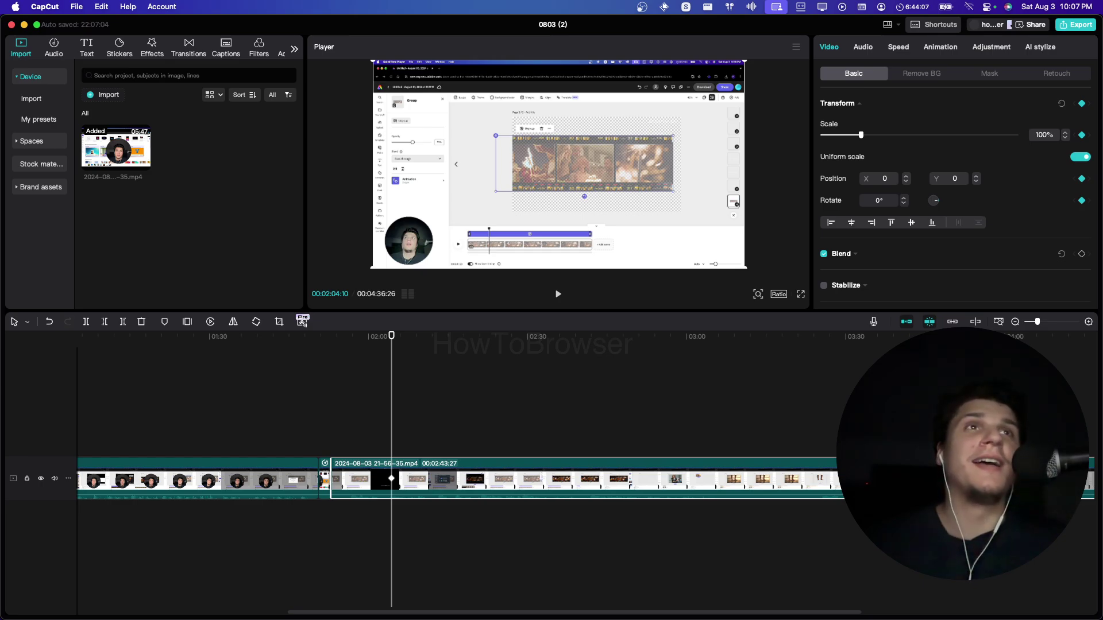
drag(860, 134, 905, 135)
drag(558, 164, 764, 268)
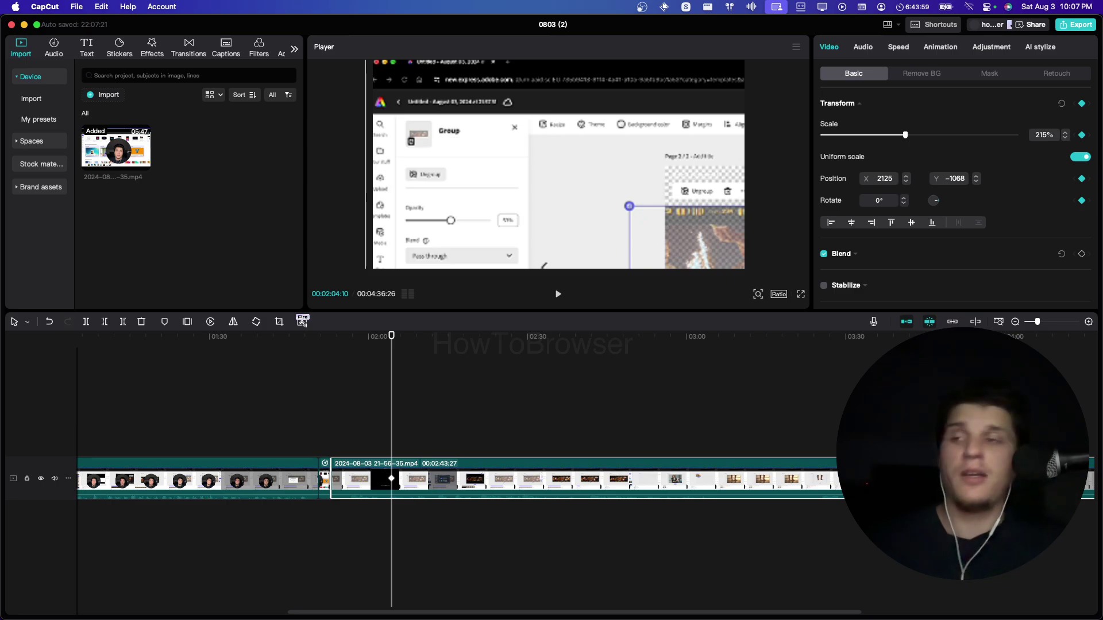
click(779, 294)
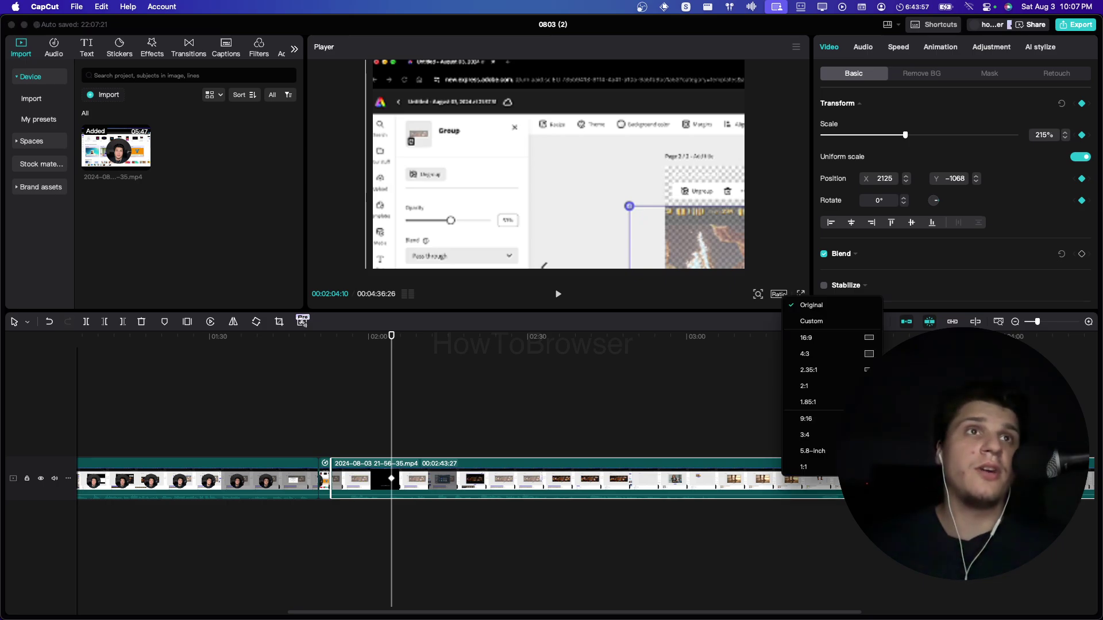
click(806, 337)
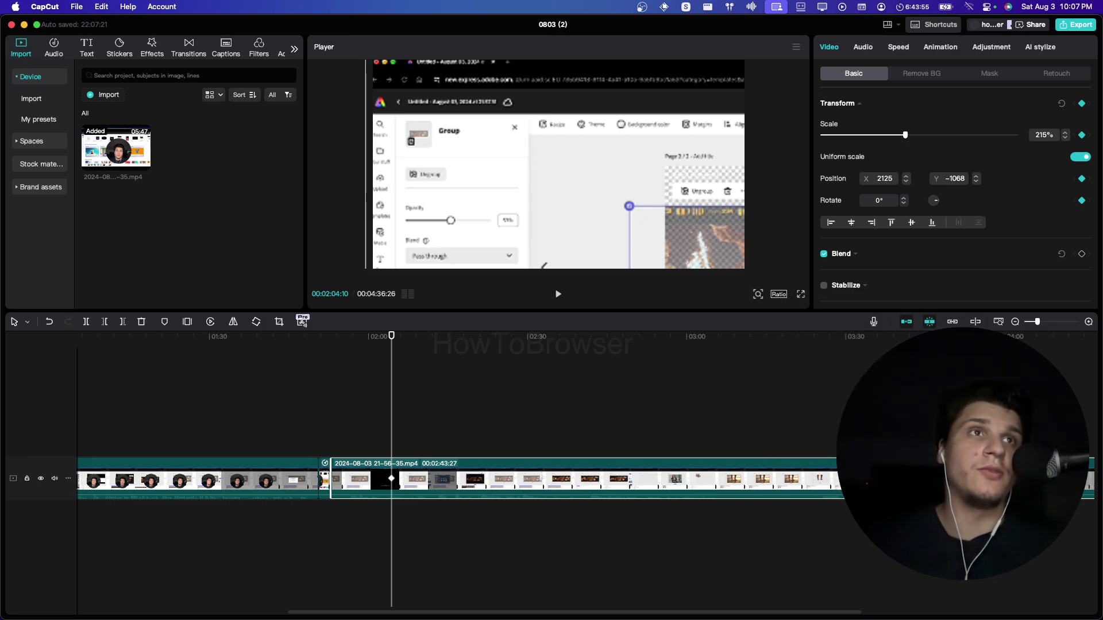
Open the project settings for modification and set the frame rate to 60.00 fps.
click(766, 402)
click(1069, 298)
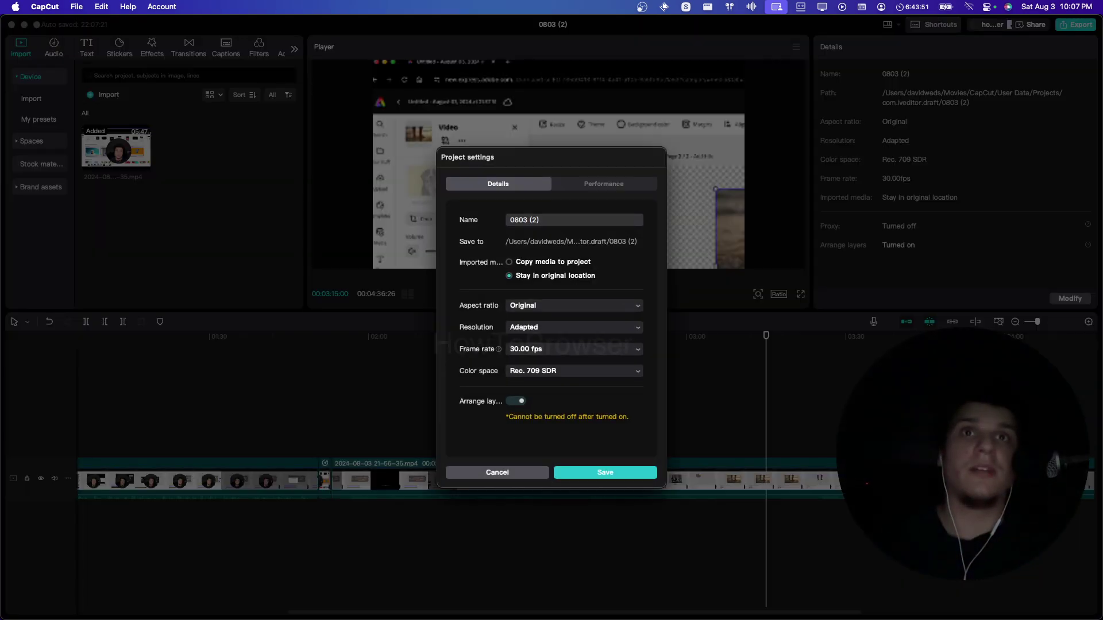
click(574, 348)
click(574, 420)
click(574, 348)
click(574, 420)
Toggle the proxy option on and back off in the performance settings, and save the project settings.
click(603, 184)
click(518, 316)
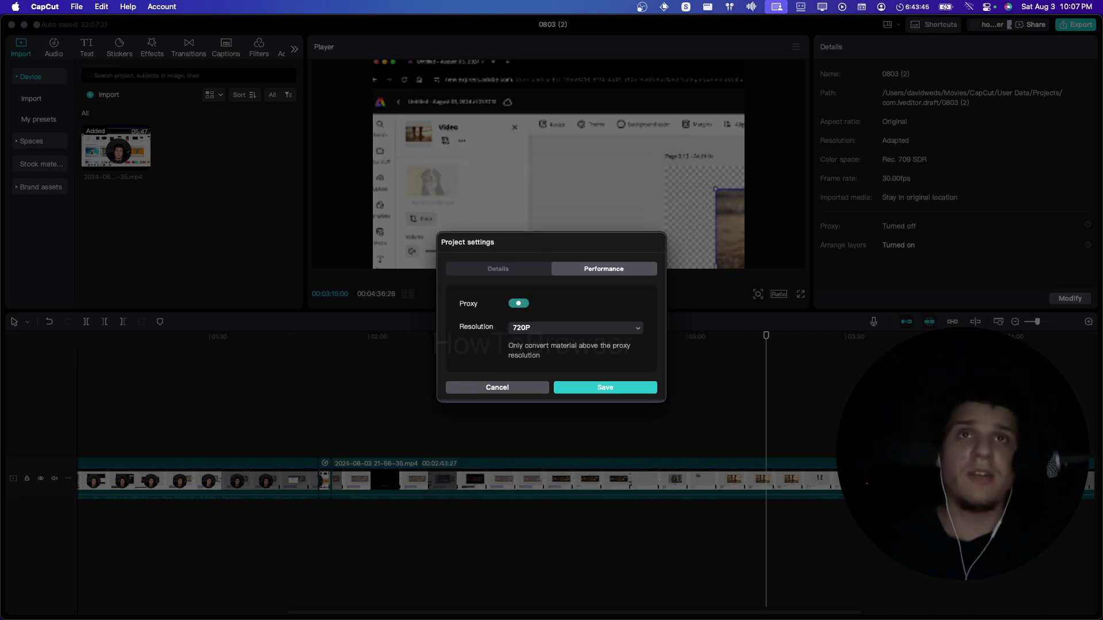
click(518, 301)
click(498, 281)
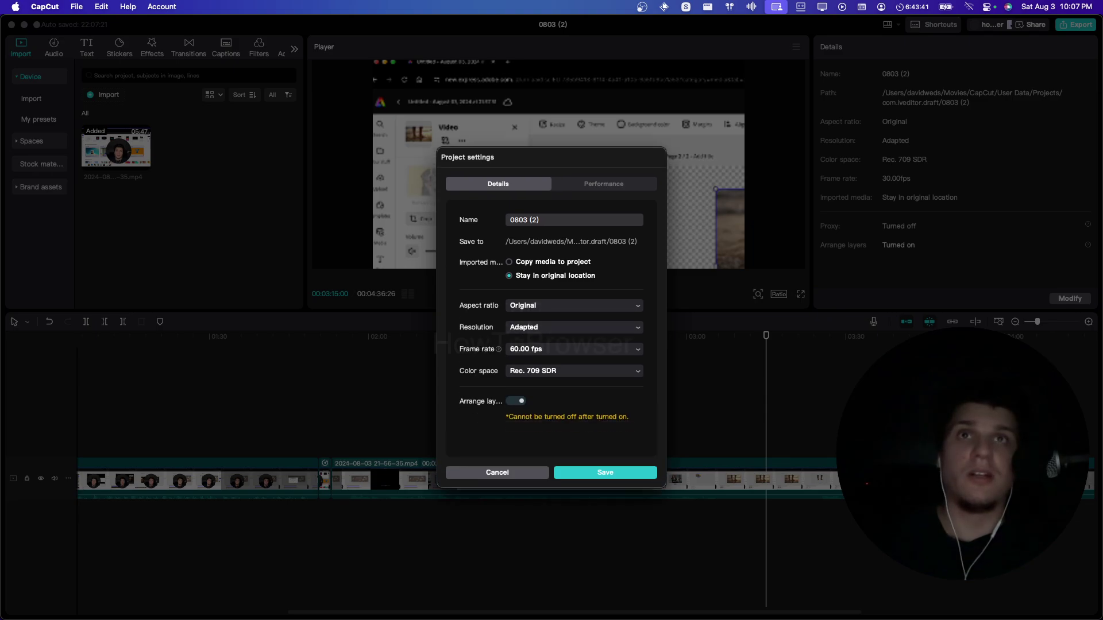
key(Return)
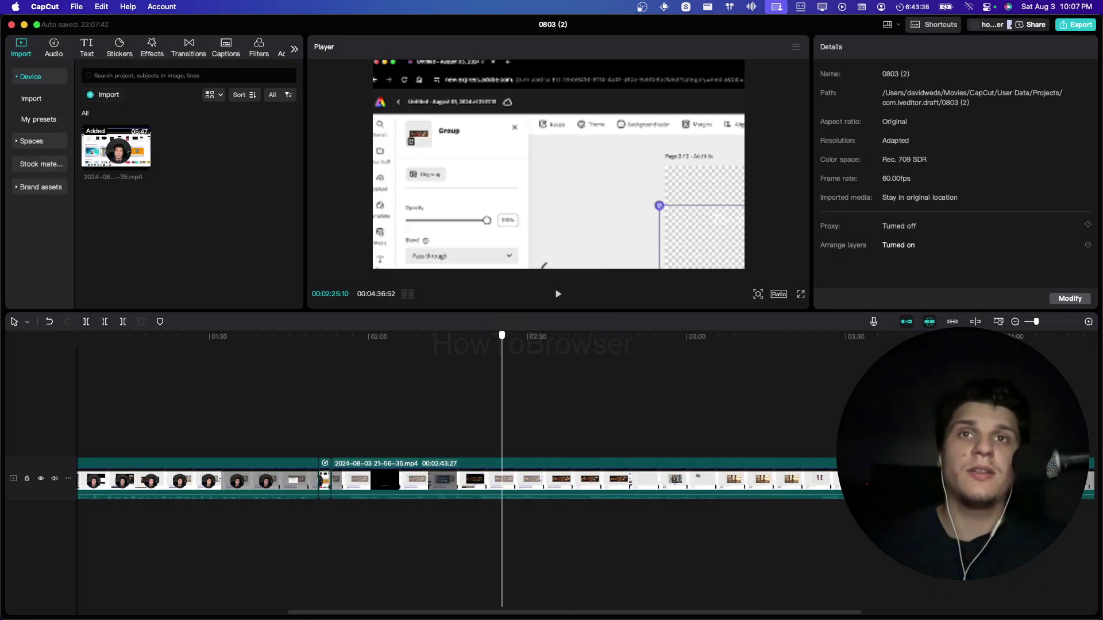
Reset the last clip's transform to remove its keyframe, zoom and offset.
drag(502, 335, 384, 335)
click(406, 479)
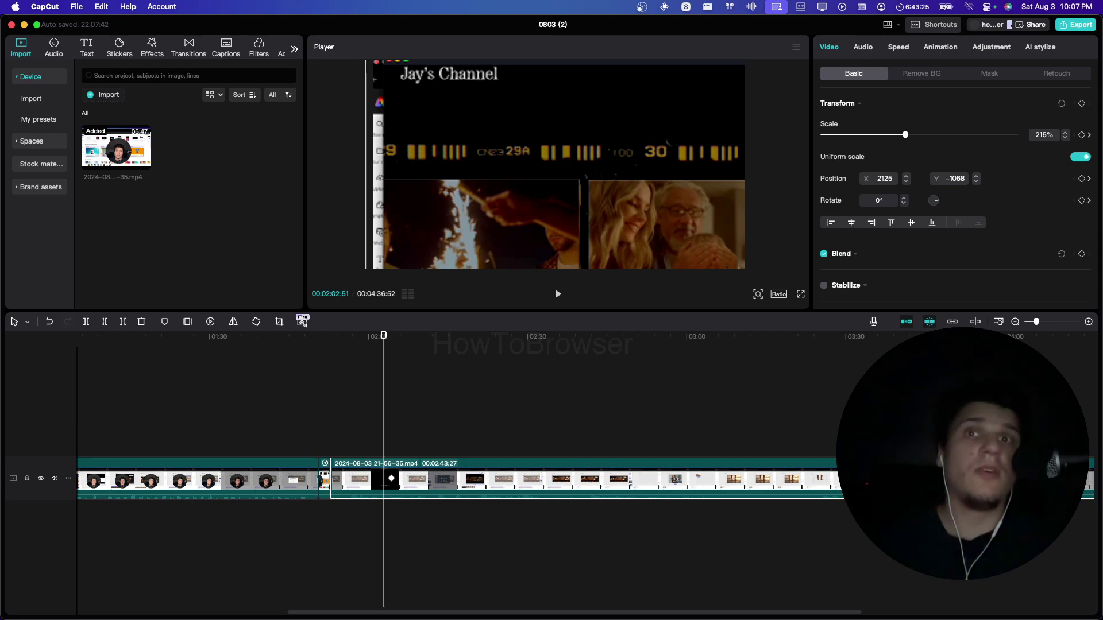
click(1061, 103)
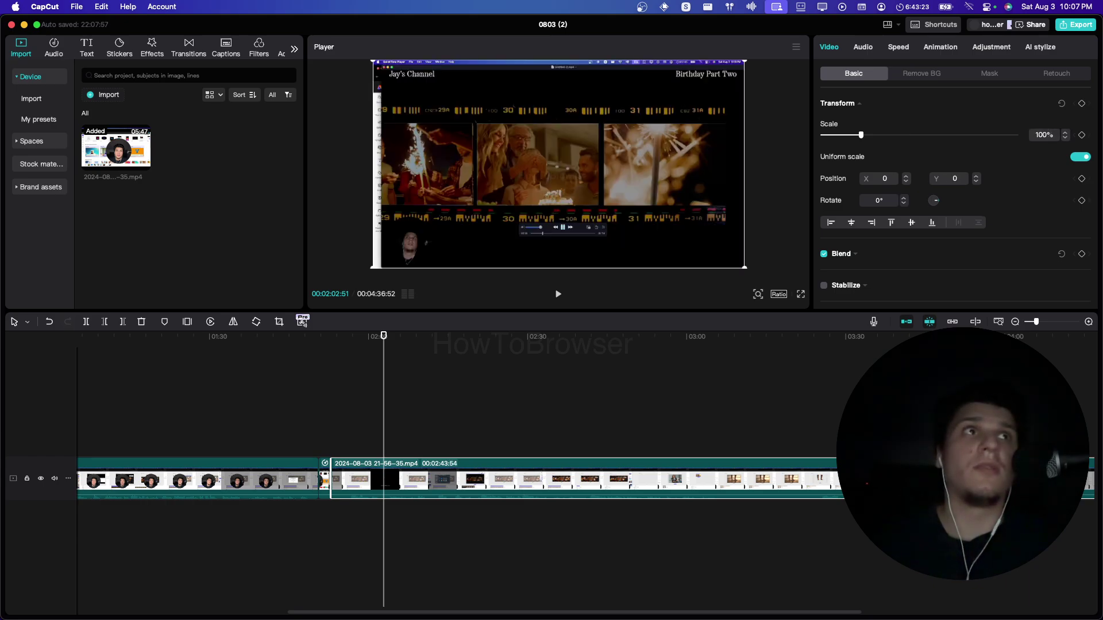
Add a transform keyframe to the last clip at 00:02:06:57, keeping it at 100% scale.
mouse_move(383, 336)
mouse_down()
mouse_move(374, 336)
mouse_move(405, 336)
mouse_up()
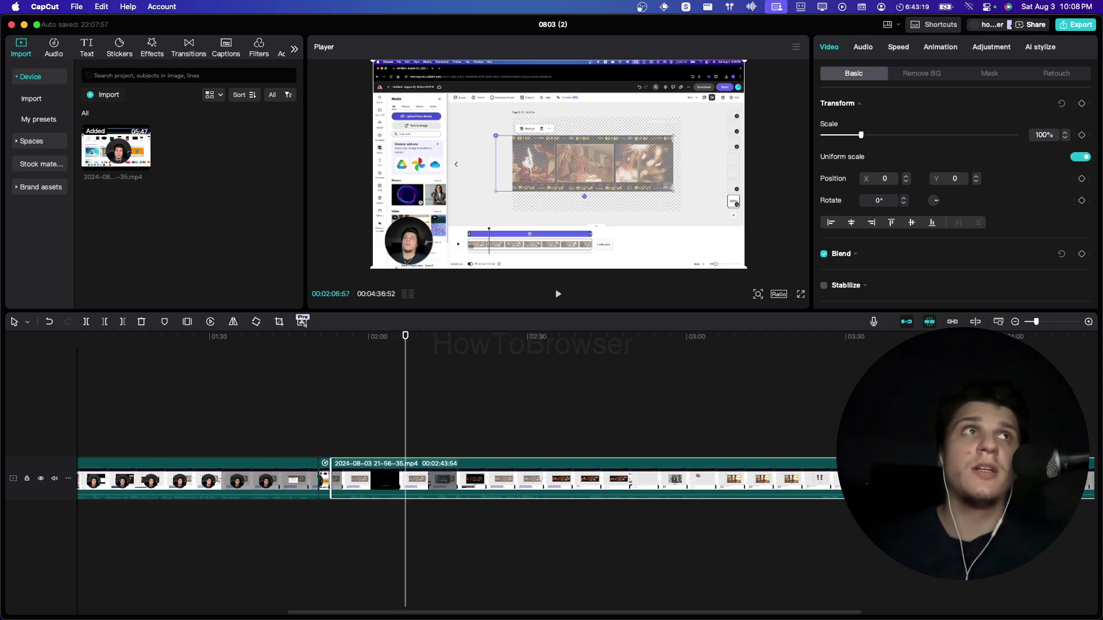
click(1081, 103)
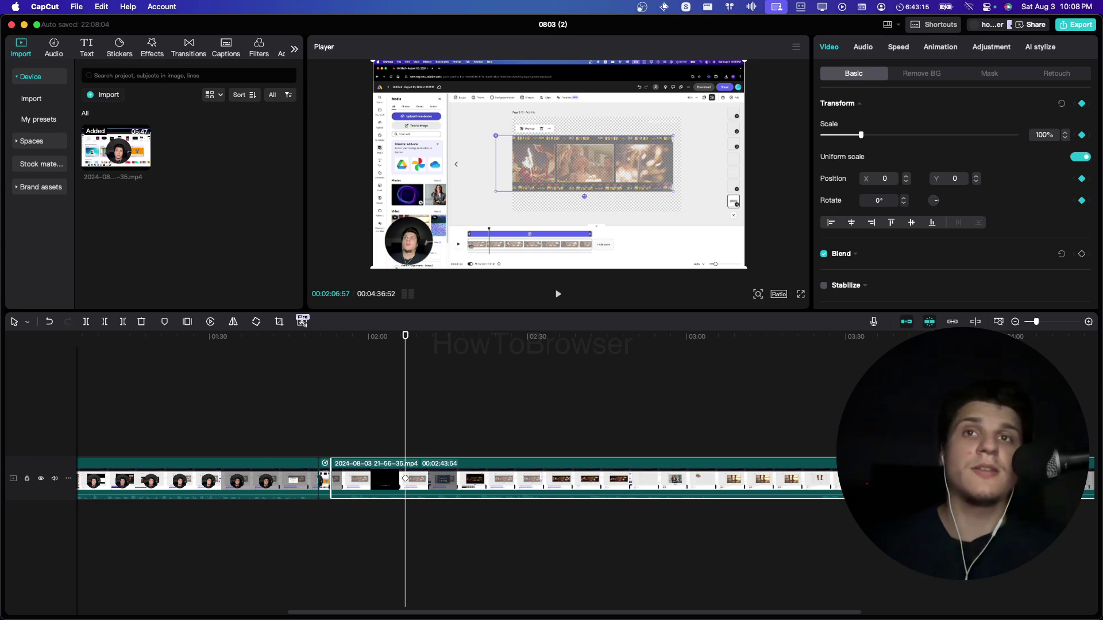
drag(405, 336, 420, 336)
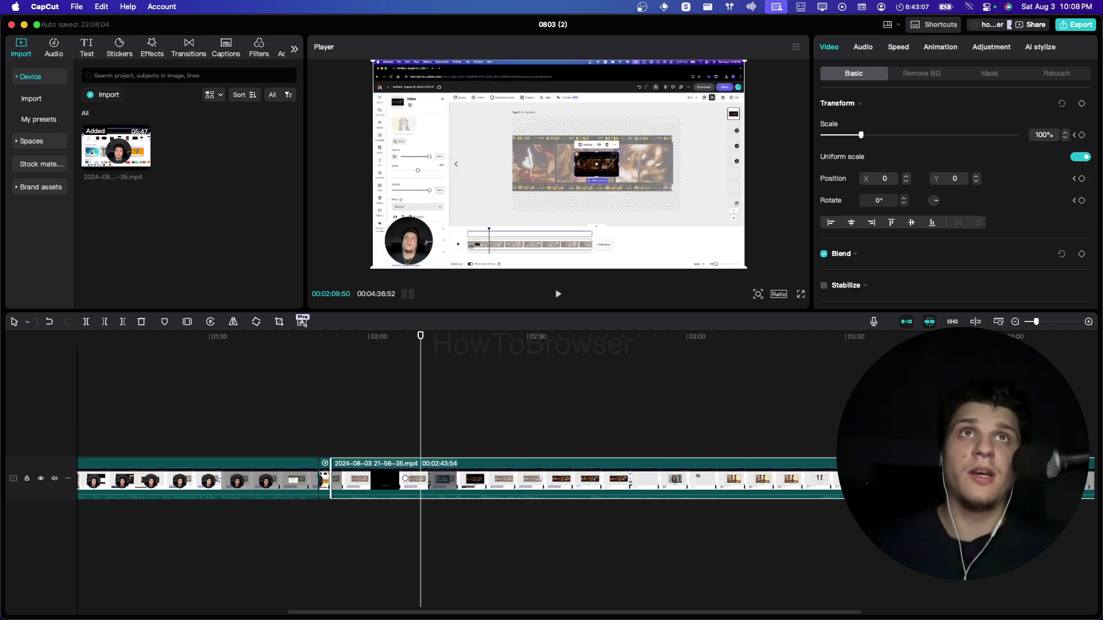
drag(420, 336, 405, 336)
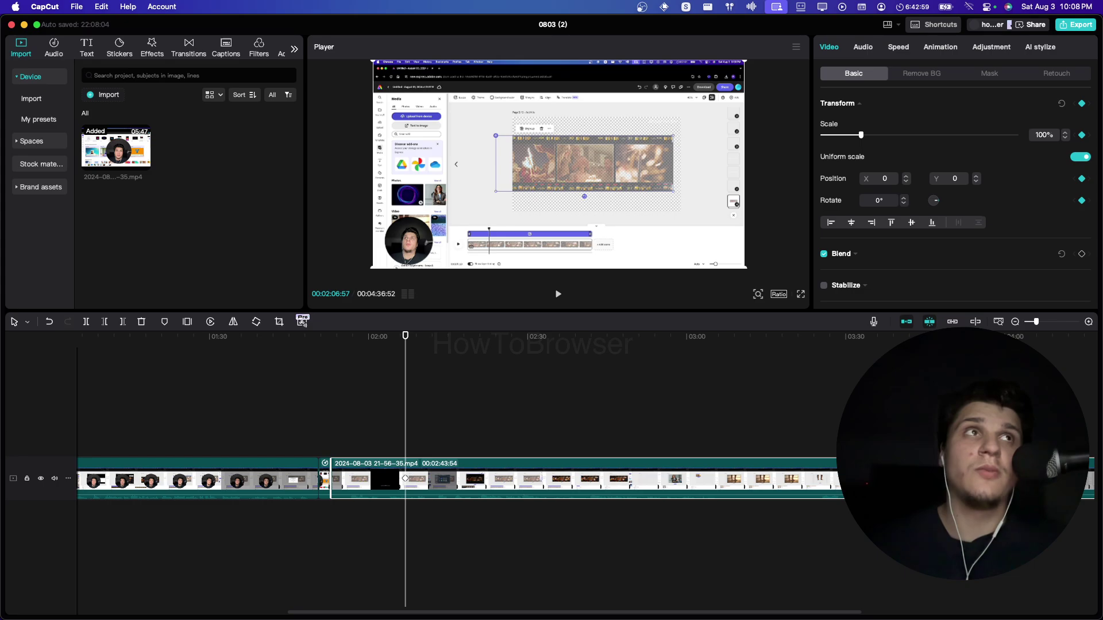
At 00:02:10:32, try a 300% scale on the last clip, settle on 250%, and shift the clip to X −576.
mouse_move(405, 336)
mouse_down()
mouse_move(434, 336)
mouse_move(424, 336)
mouse_up()
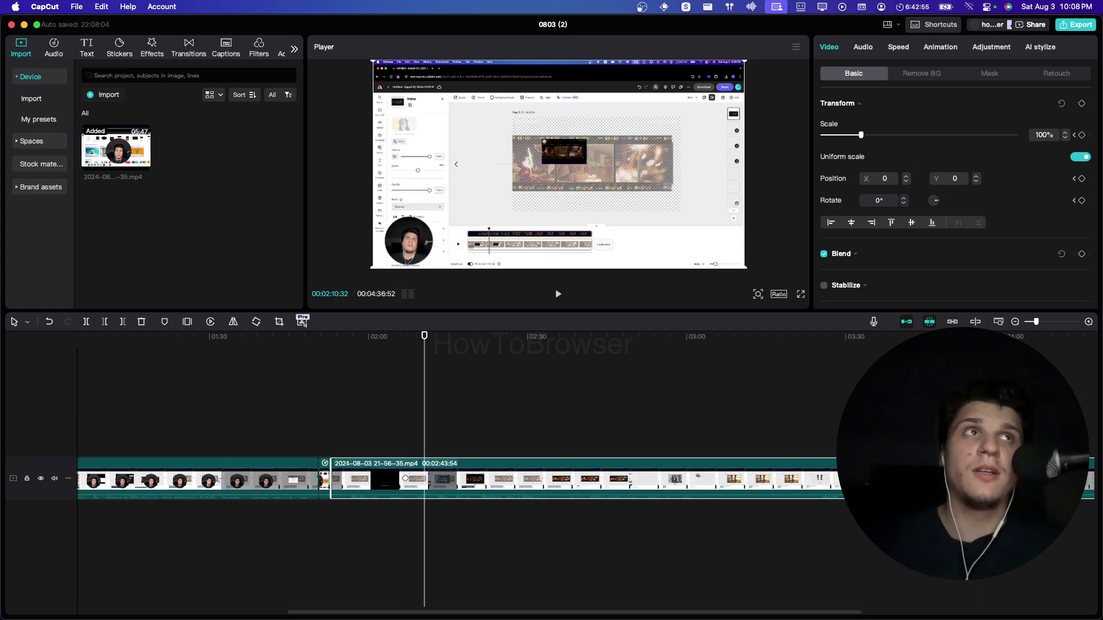
click(1039, 134)
text(300)
key(Return)
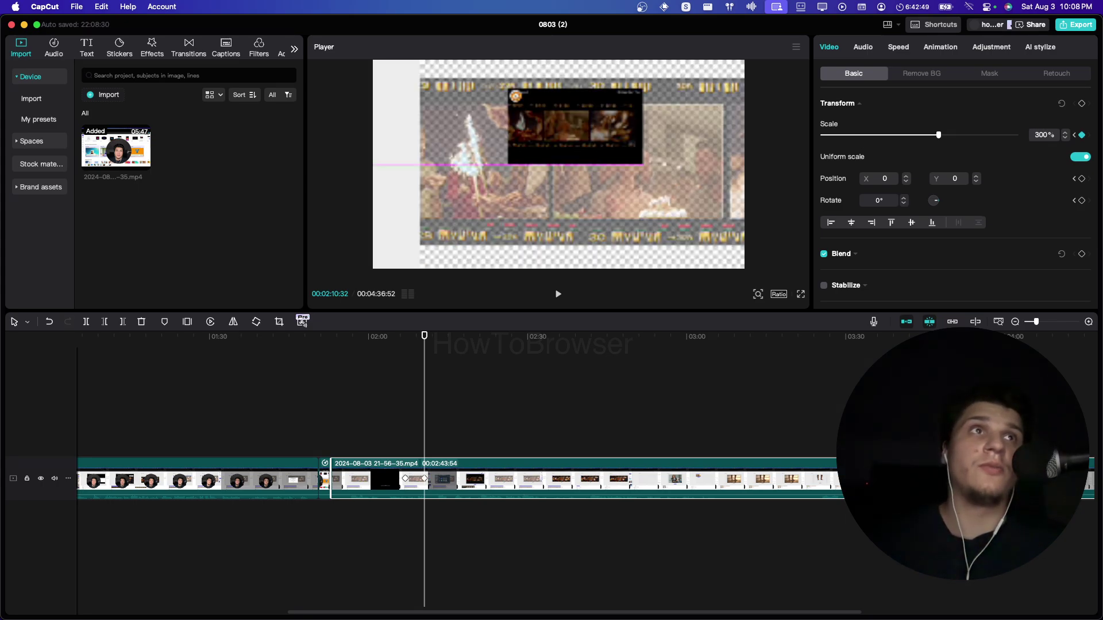
mouse_move(938, 134)
mouse_down()
mouse_move(850, 135)
mouse_move(919, 135)
mouse_up()
drag(558, 164, 502, 164)
At 00:02:15:42, scale the last clip down to 80% and move it to X −71.
drag(425, 335, 451, 336)
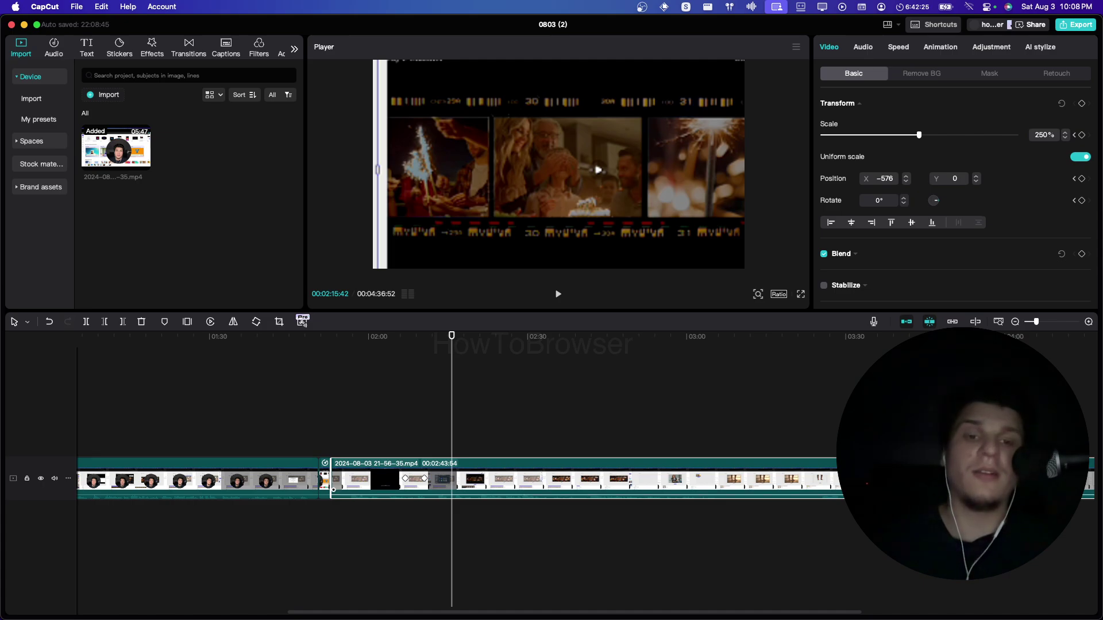
drag(918, 135, 854, 135)
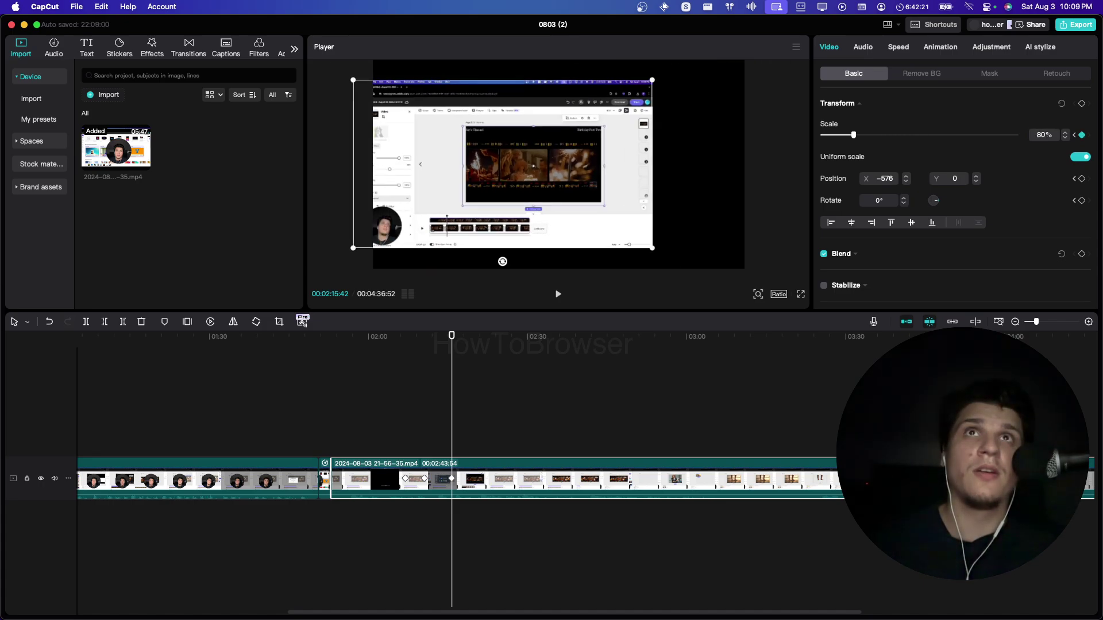
drag(532, 166, 582, 166)
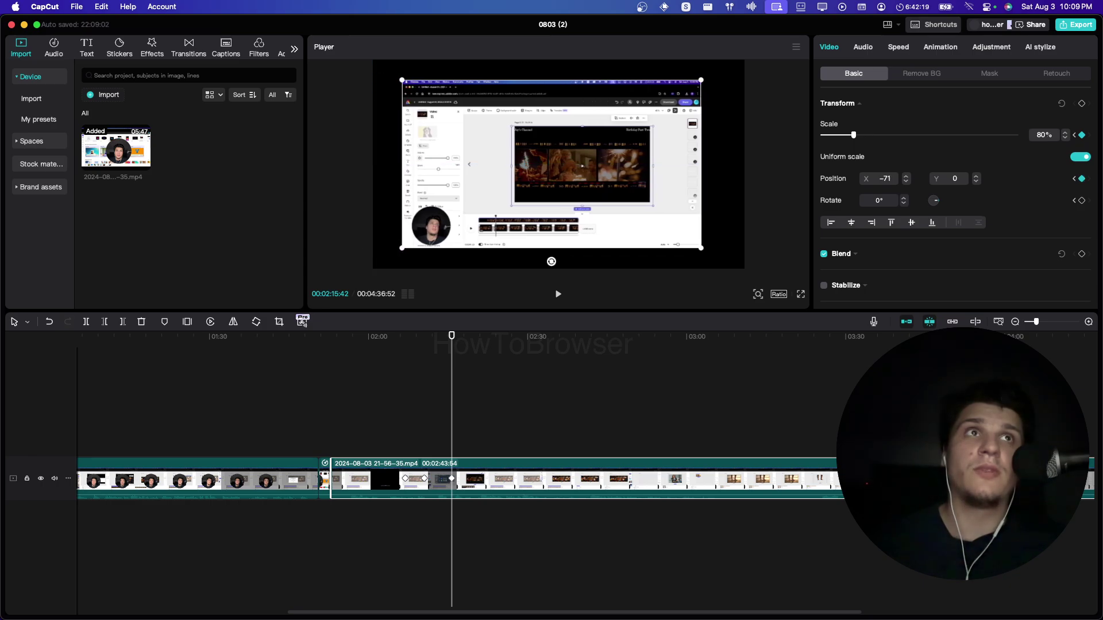
Try the last clip at 102% scale and position X −38, Y 21, and undo the recent transform changes back to 250% scale, position 0.
drag(856, 135, 861, 135)
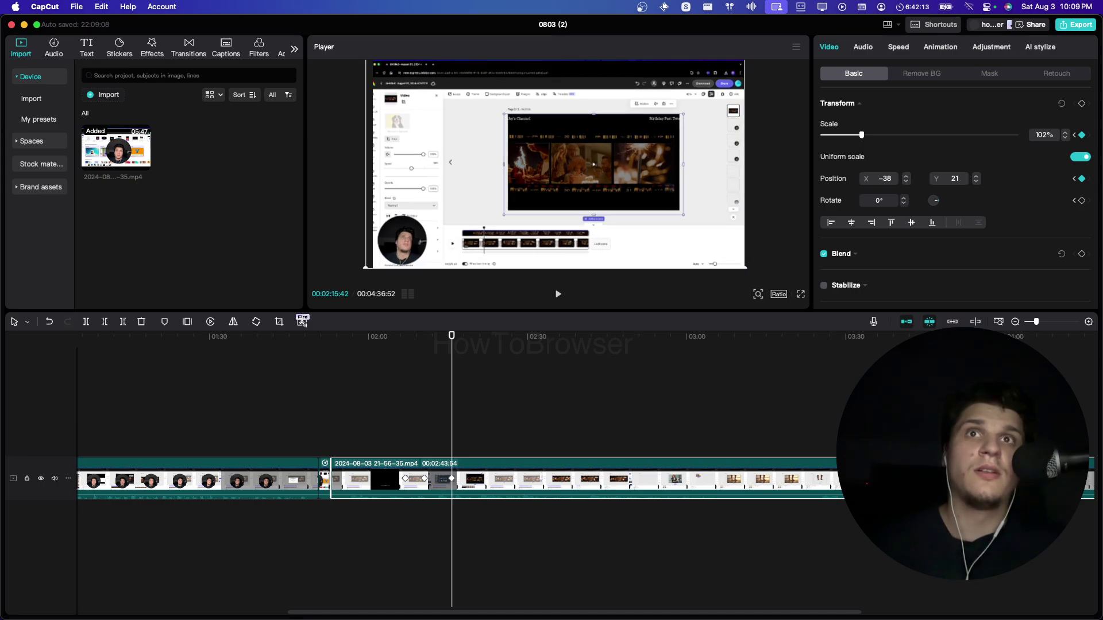
mouse_move(452, 335)
mouse_down()
mouse_move(420, 335)
mouse_move(450, 335)
mouse_move(436, 335)
mouse_up()
key(super+z)
key(super+z)
key(super+z)
key(super+z)
Add a scale keyframe at 00:02:19:09, and at 00:02:21:02 scale the clip down to 111% and move it to X 101, Y 120.
drag(436, 335, 470, 335)
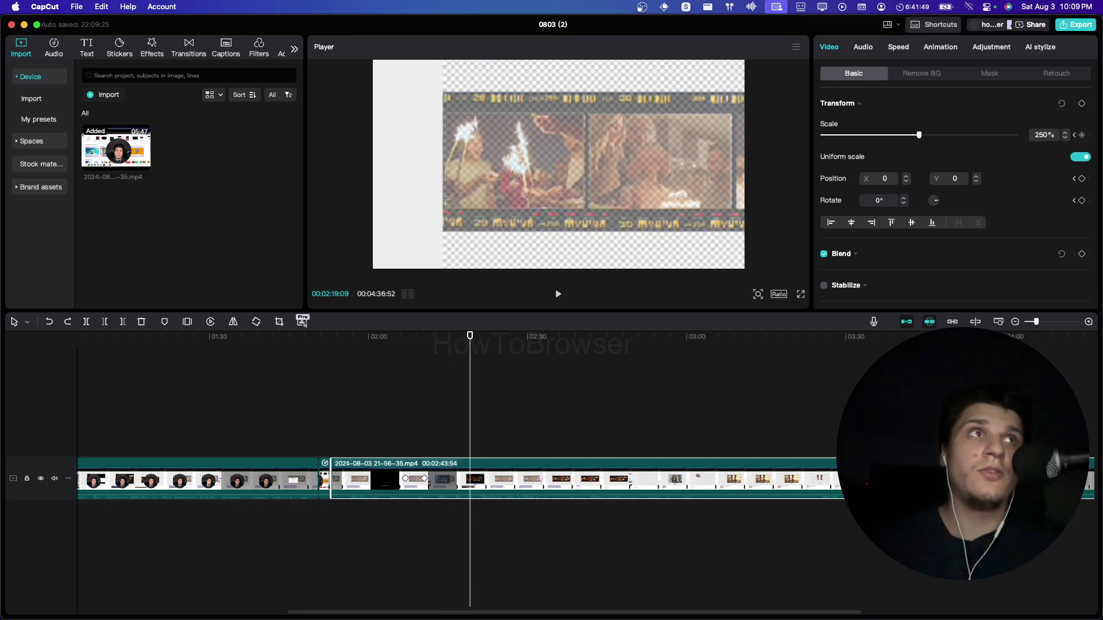
click(1081, 135)
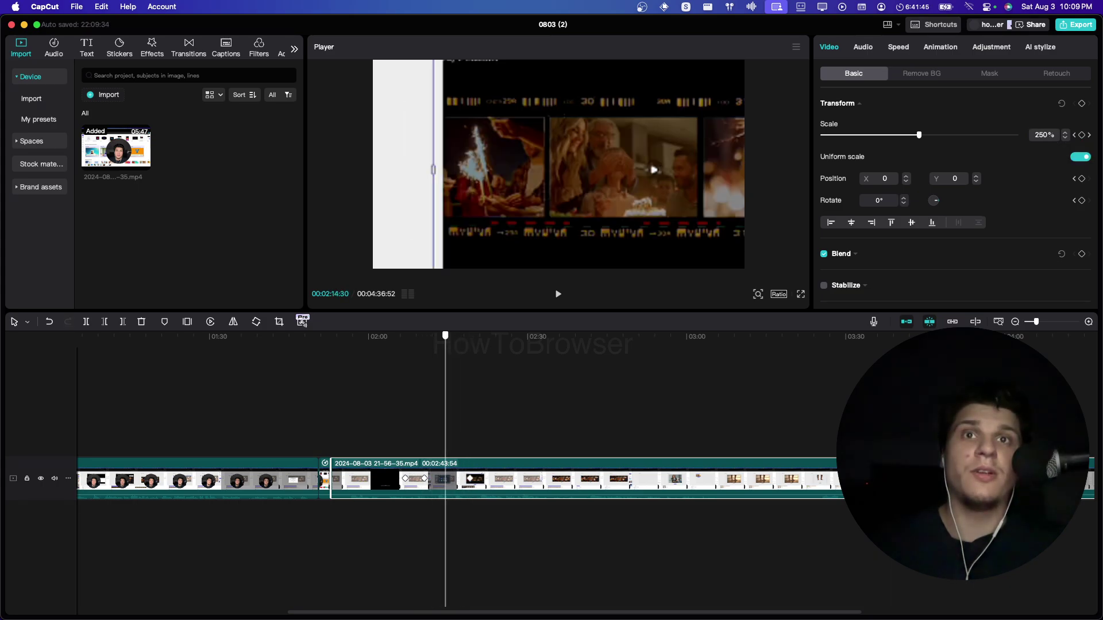
drag(470, 336, 480, 335)
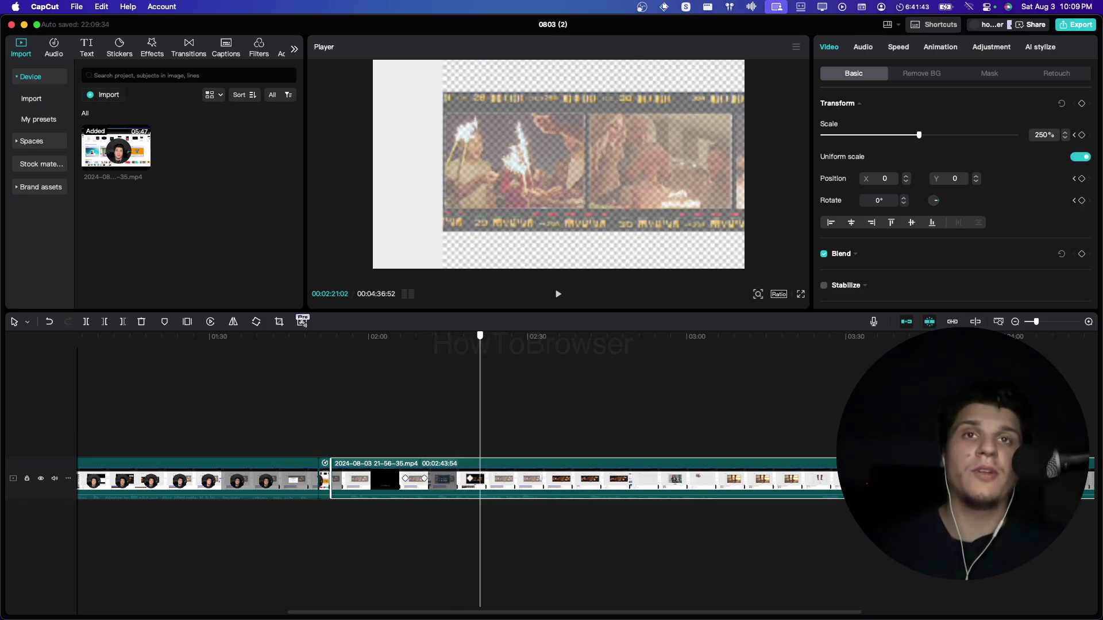
drag(919, 135, 865, 135)
drag(558, 164, 568, 153)
mouse_move(480, 335)
mouse_down()
mouse_move(395, 336)
mouse_move(470, 336)
mouse_up()
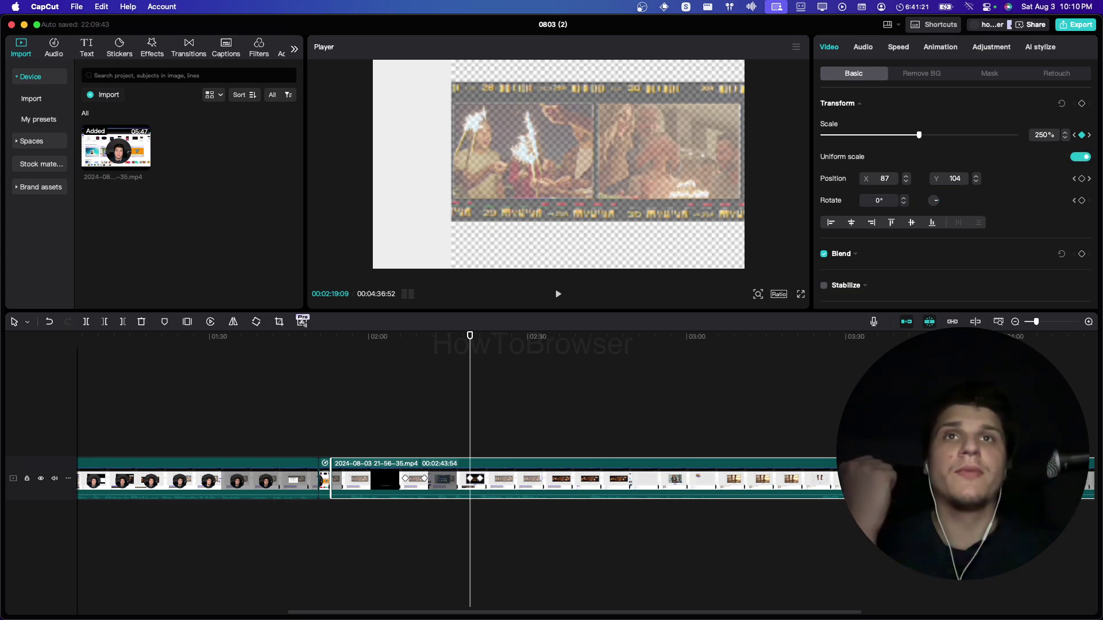
drag(470, 336, 480, 336)
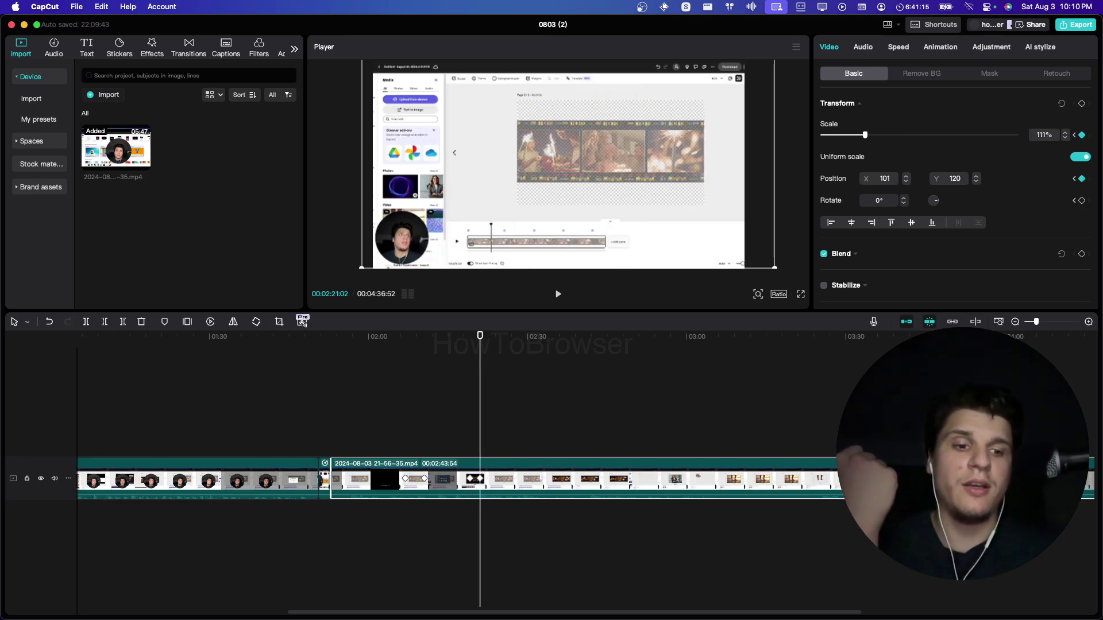
Split the last clip at 00:02:31:14 and delete everything before the cut.
drag(480, 335, 590, 335)
key(Left)
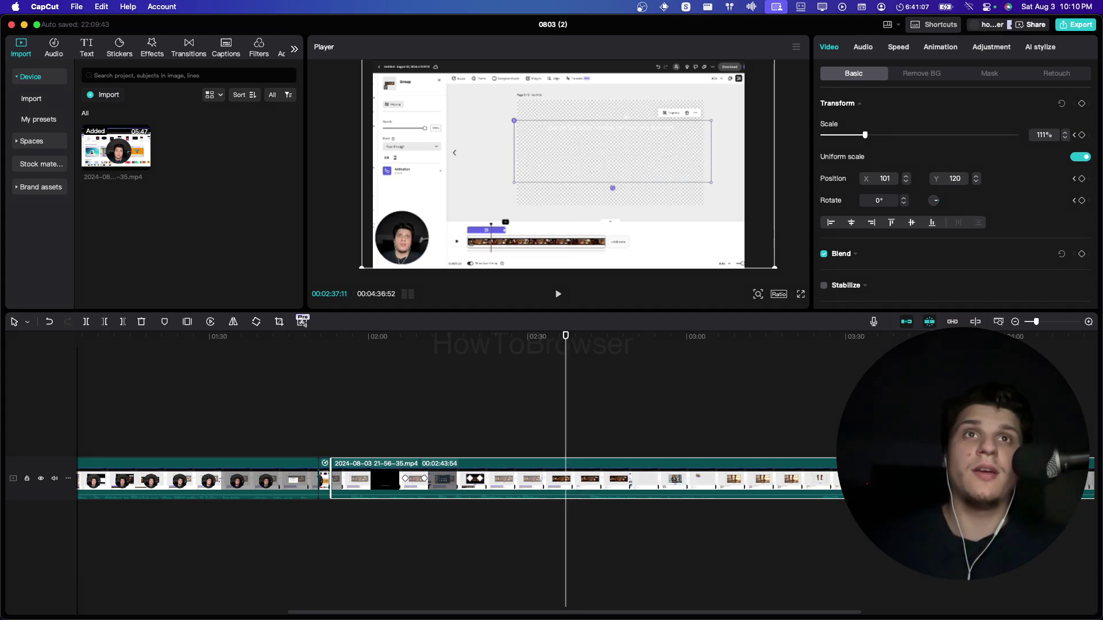
key(Left)
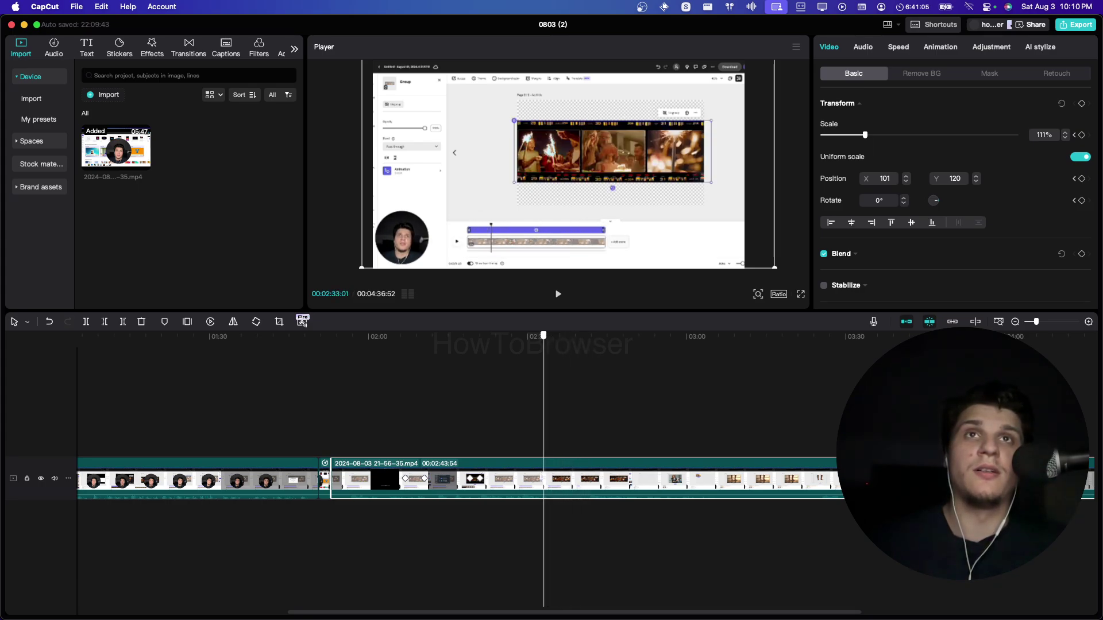
key(Left)
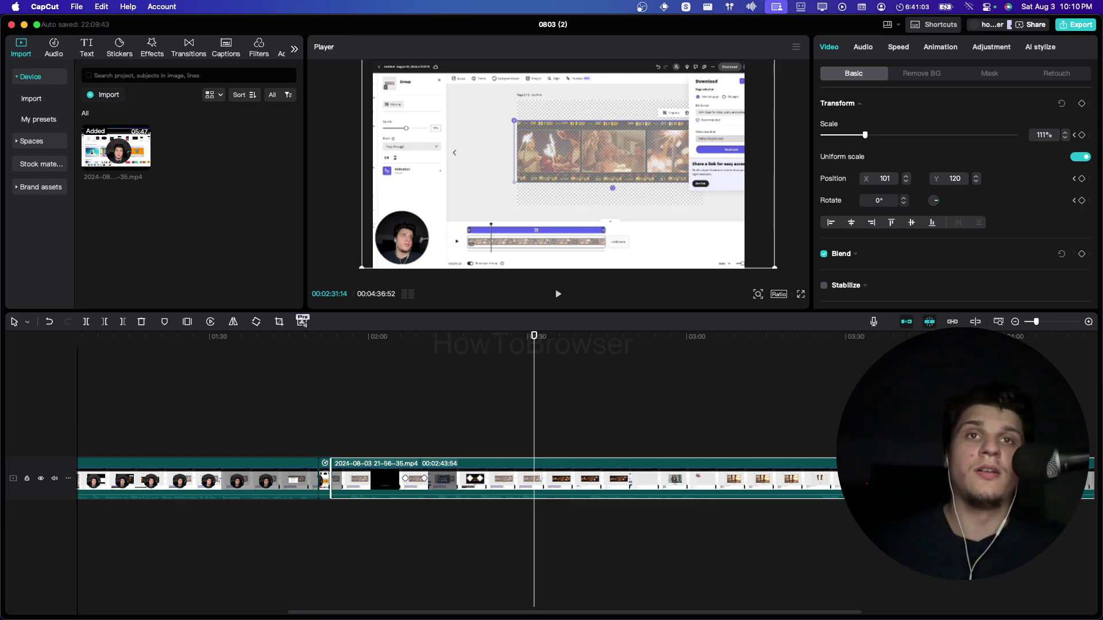
key(super+b)
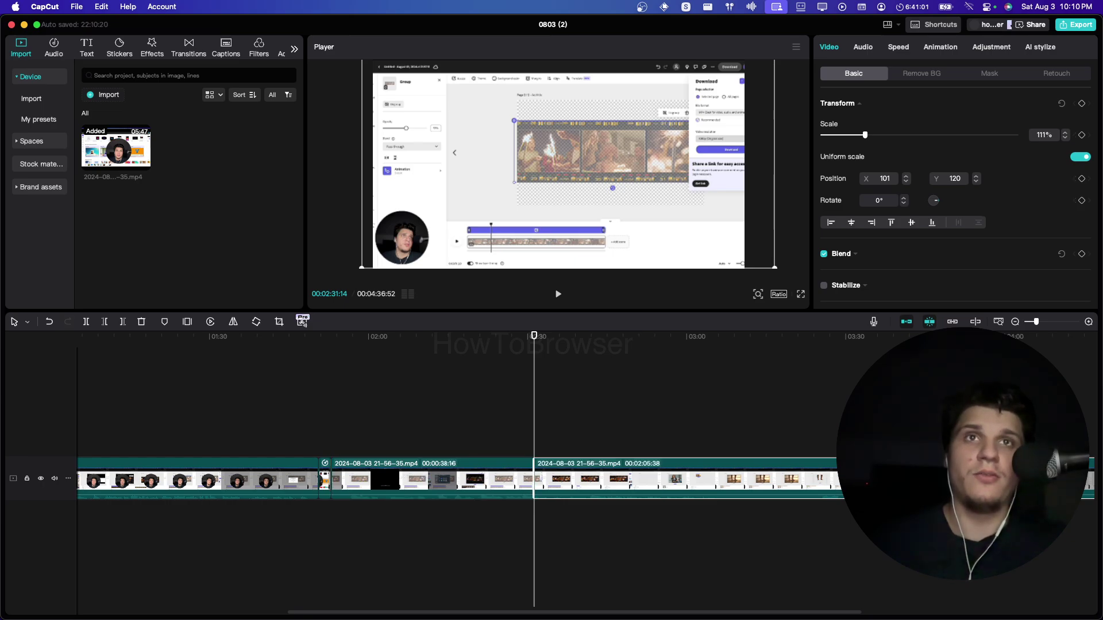
drag(518, 400, 93, 531)
key(Delete)
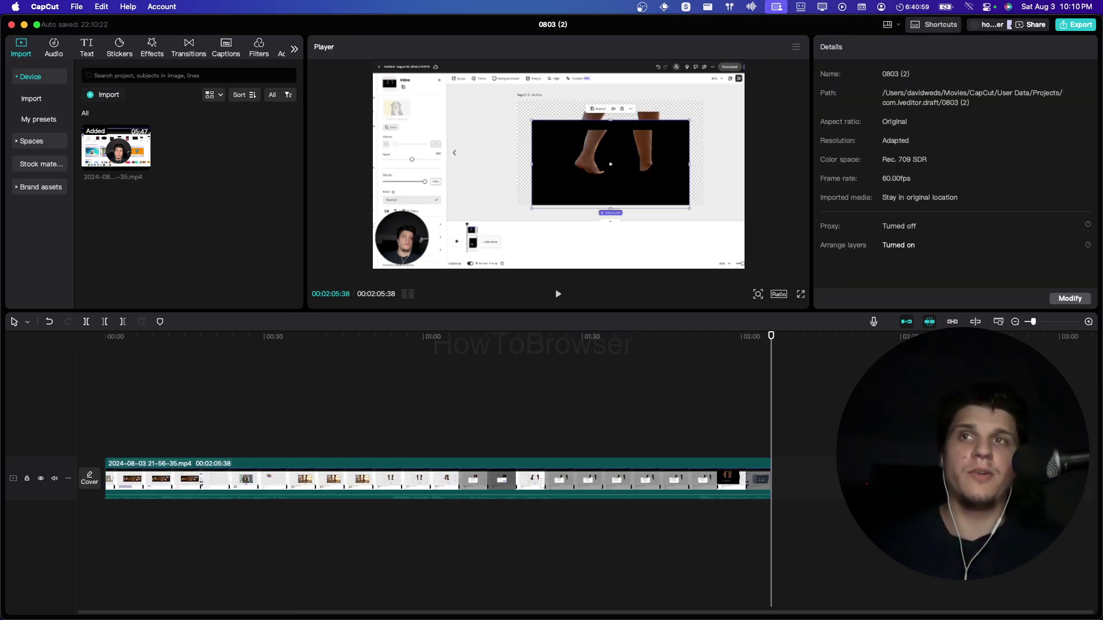
Keyframe the remaining clip's transform at 00:00:02:11, and at 00:00:03:10 zoom in to 181% at X 335, Y 844.
key(space)
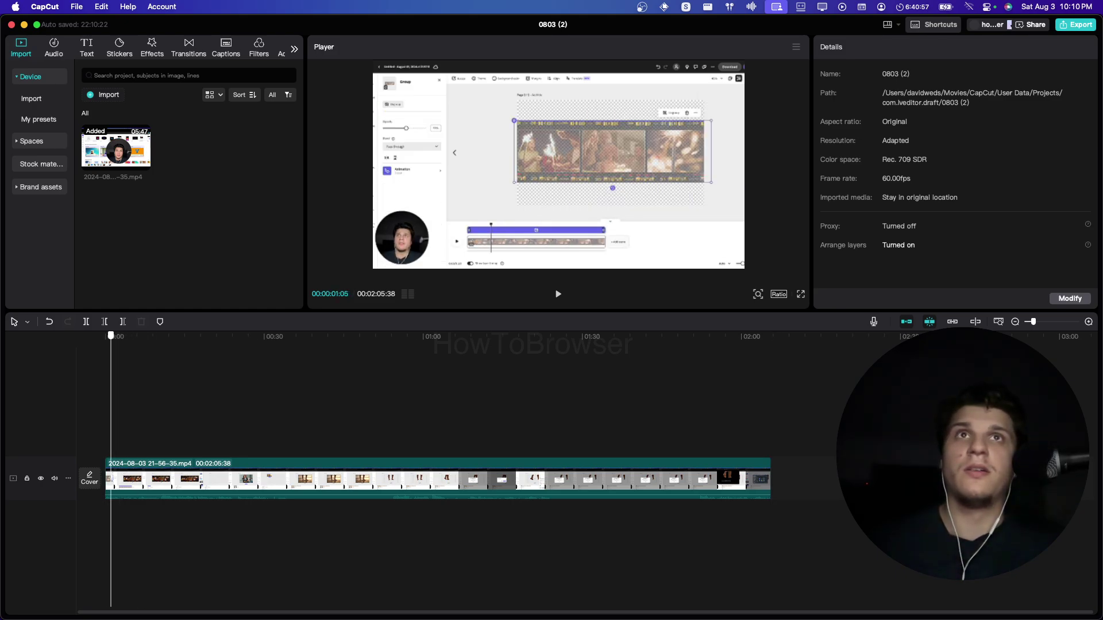
click(200, 479)
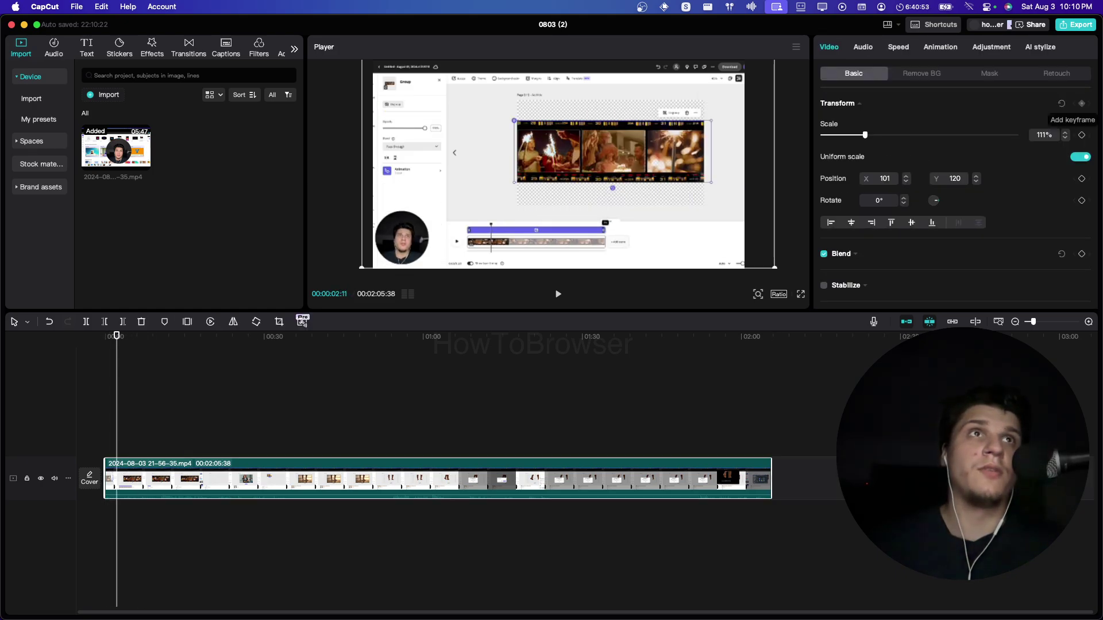
click(1081, 135)
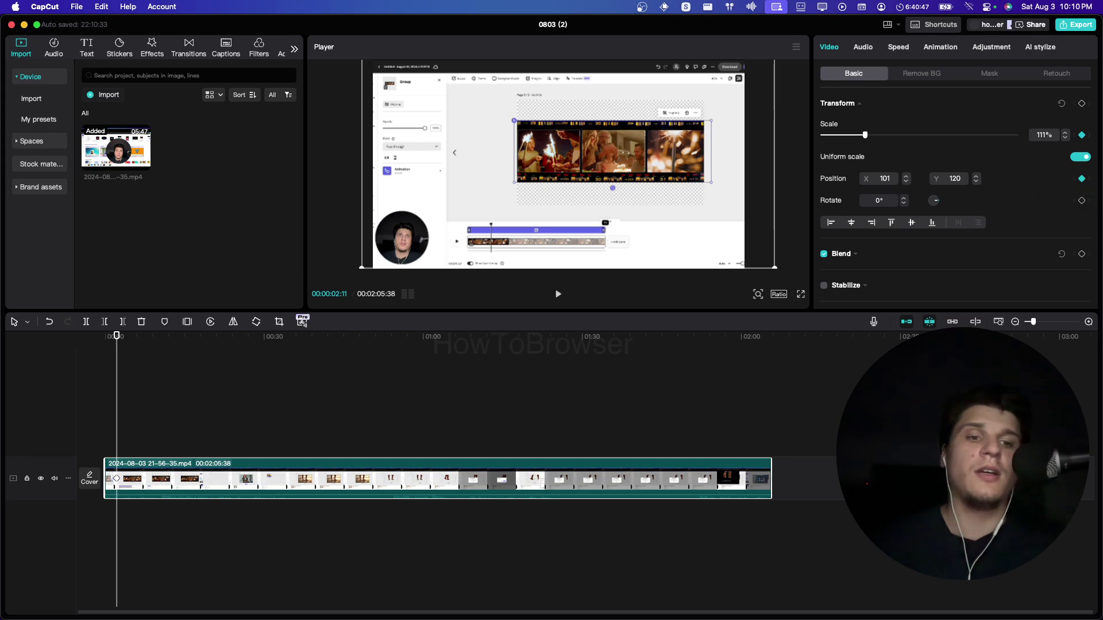
drag(116, 335, 122, 335)
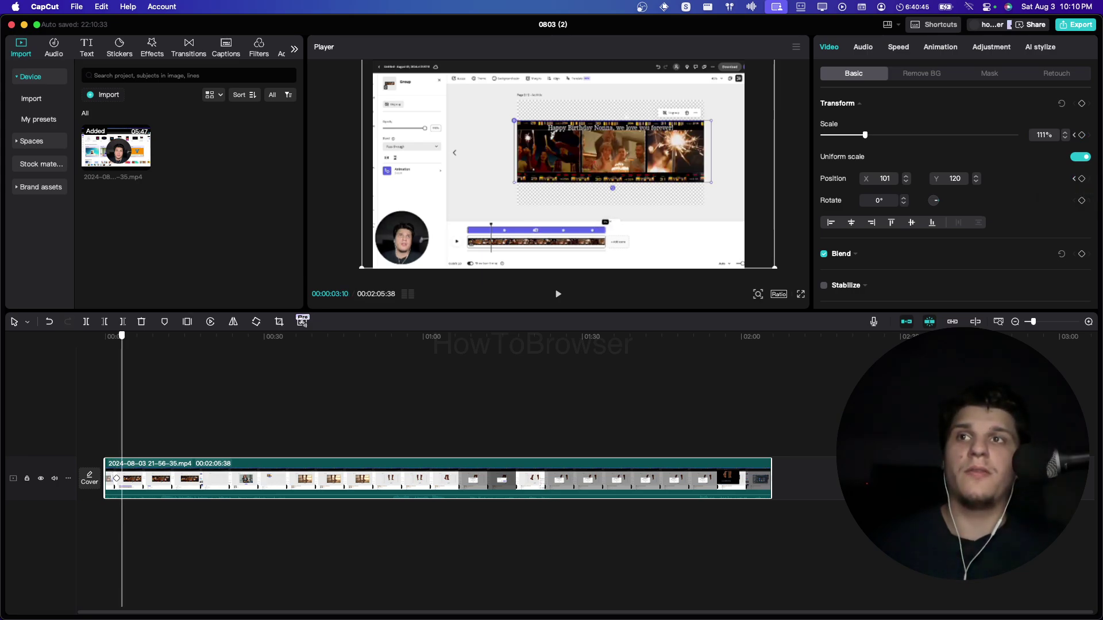
drag(865, 135, 893, 135)
drag(559, 189, 581, 120)
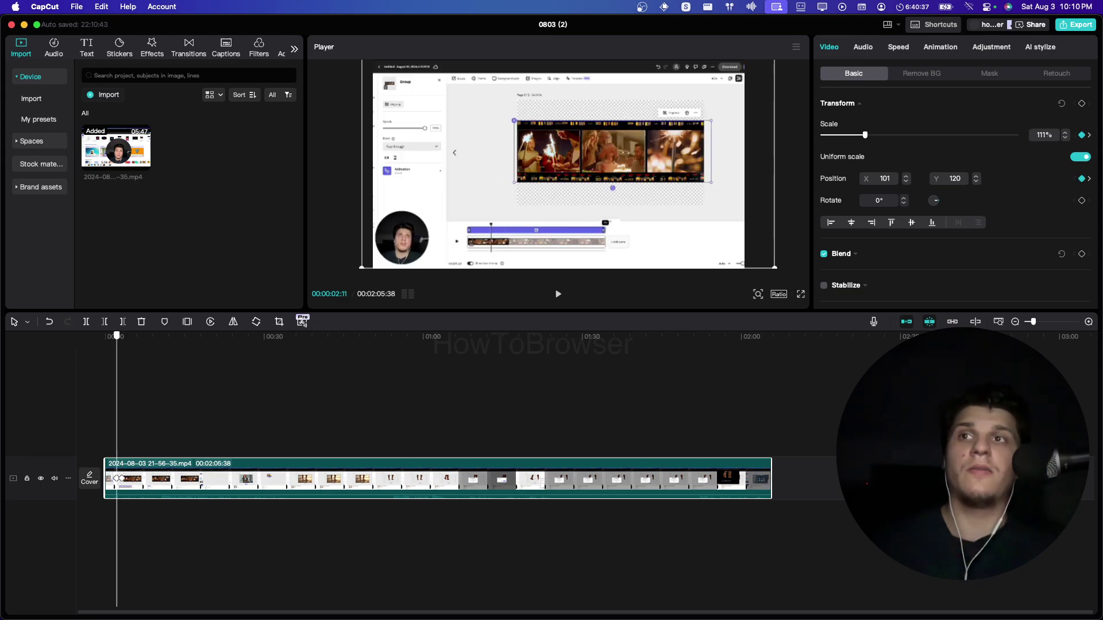
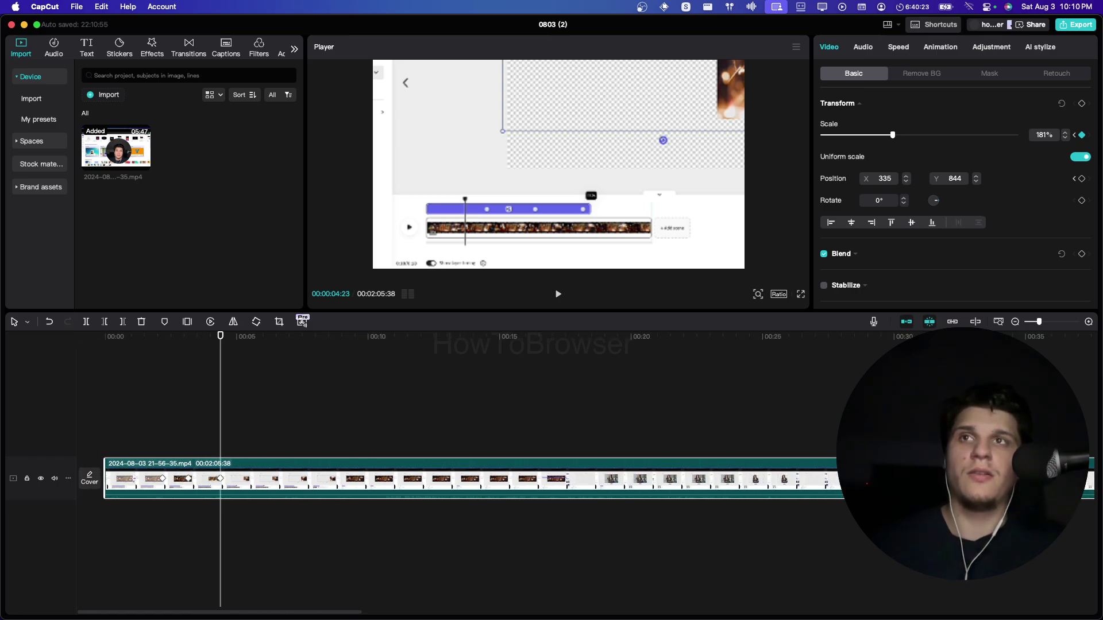
At 00:00:04:38, scale the clip down to 119% and move it to X 366, Y 206.
mouse_move(220, 336)
mouse_down()
mouse_move(189, 336)
mouse_move(227, 336)
mouse_move(215, 336)
mouse_up()
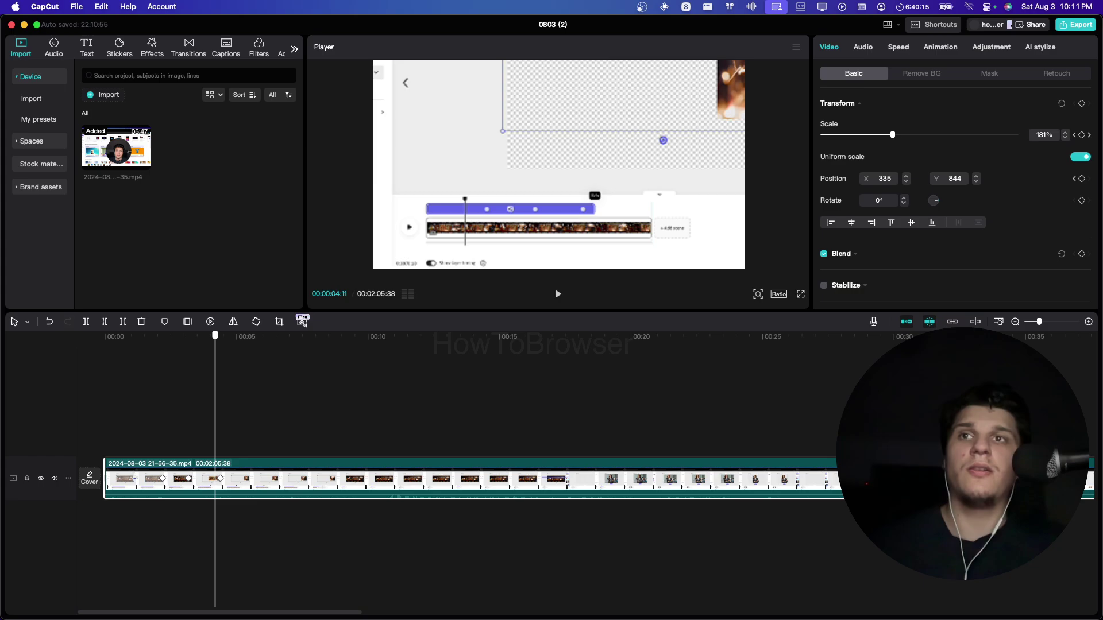
drag(214, 336, 227, 336)
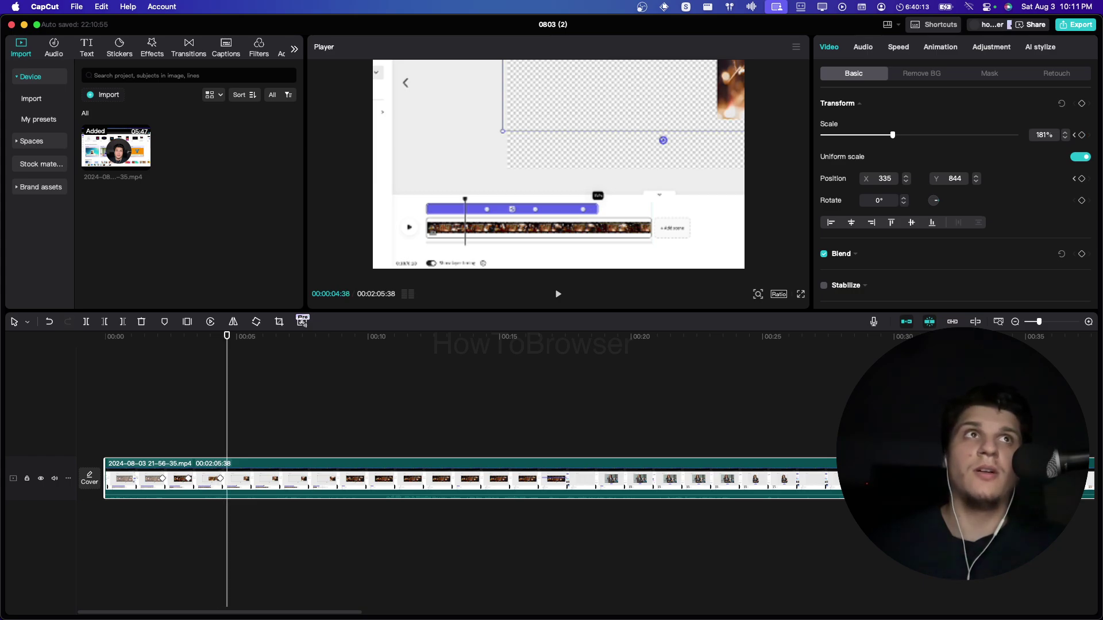
drag(892, 135, 869, 135)
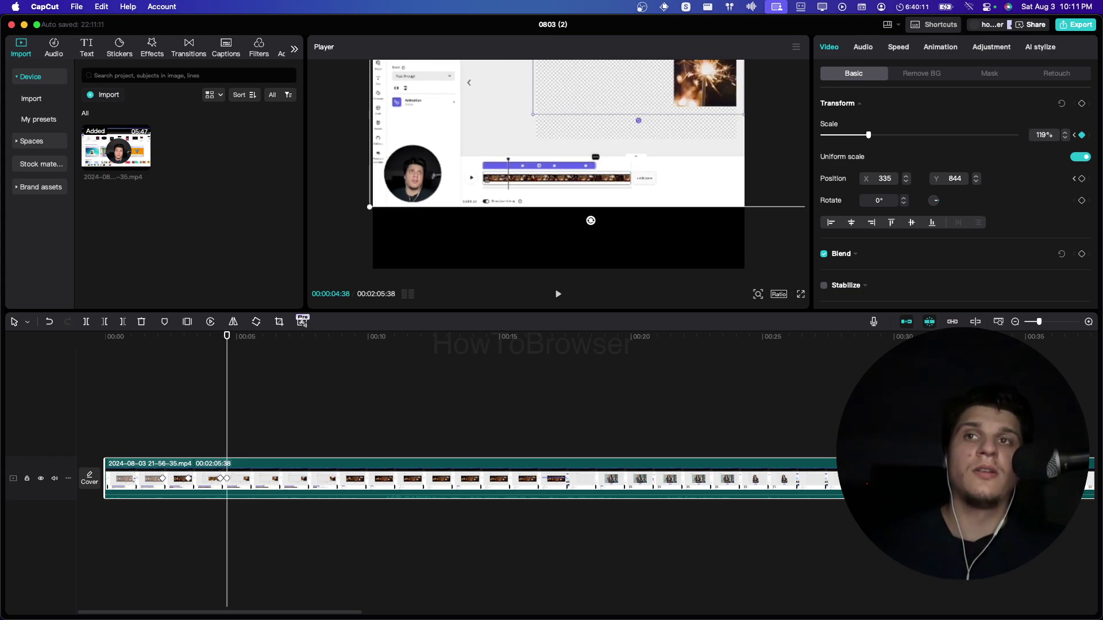
click(558, 241)
click(558, 144)
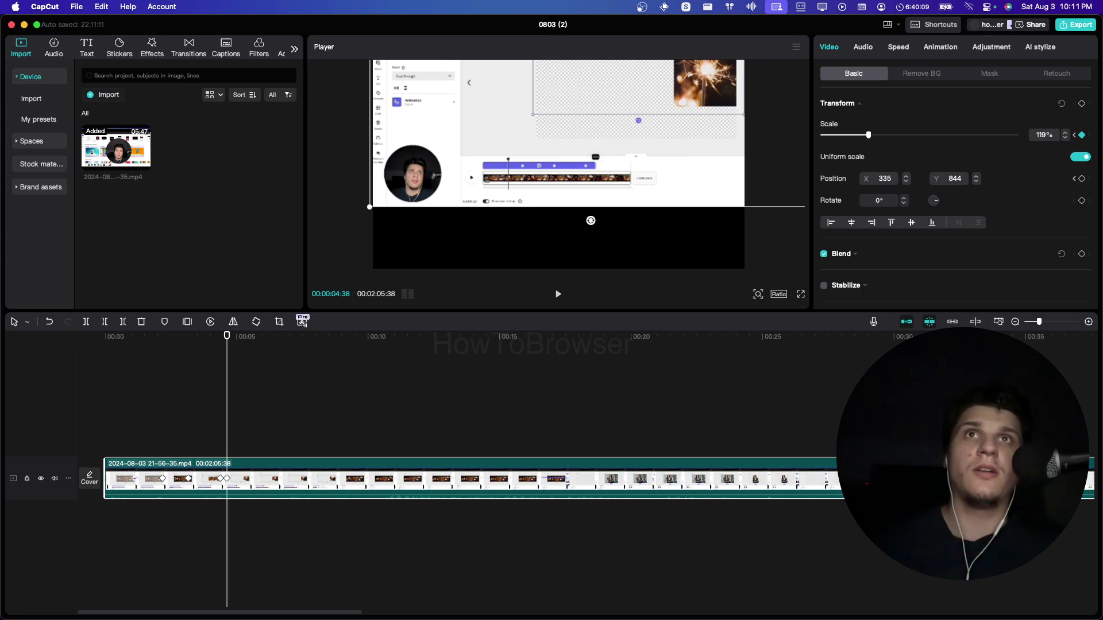
drag(557, 144, 560, 206)
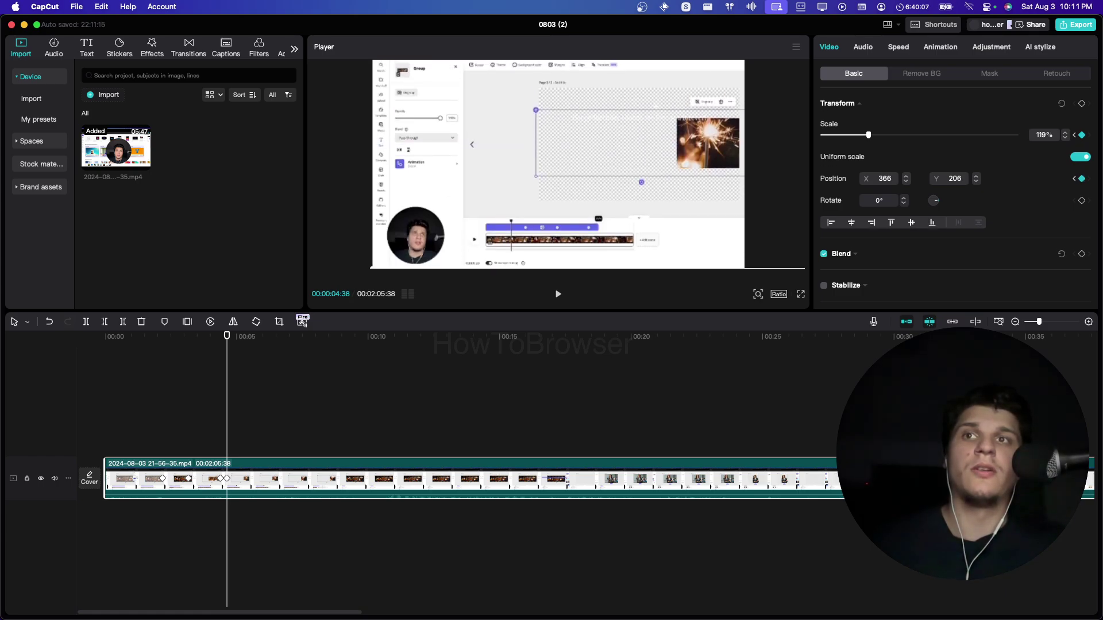
Move the last keyframe slightly later and the first one close to the clip's start, and play back the zoom from the beginning.
mouse_move(227, 336)
mouse_down()
mouse_move(155, 336)
mouse_move(227, 336)
mouse_up()
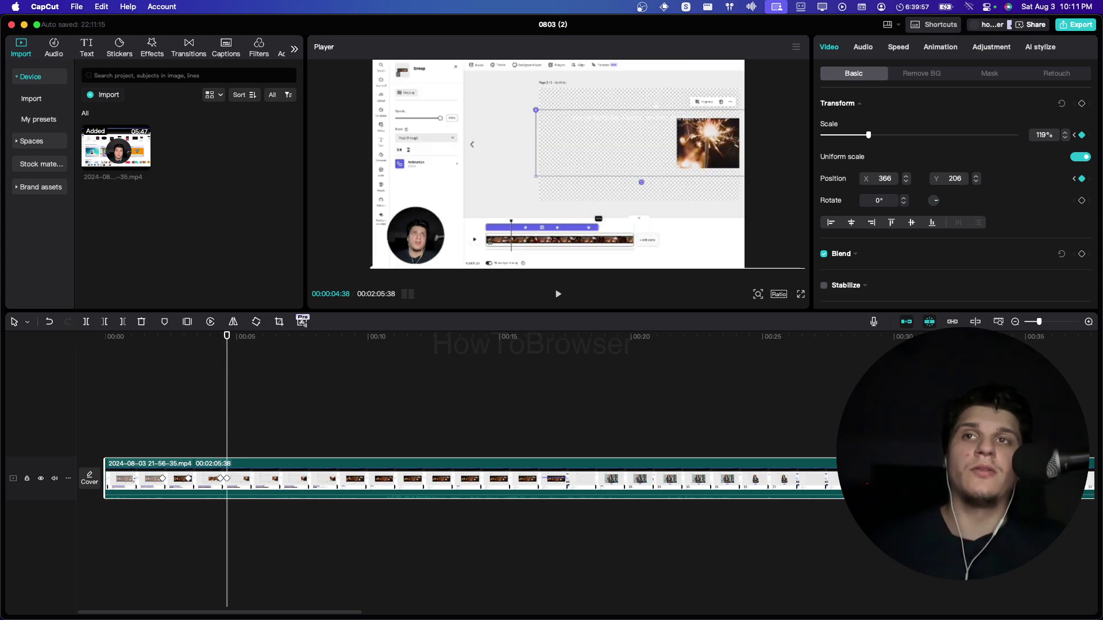
drag(227, 478, 235, 478)
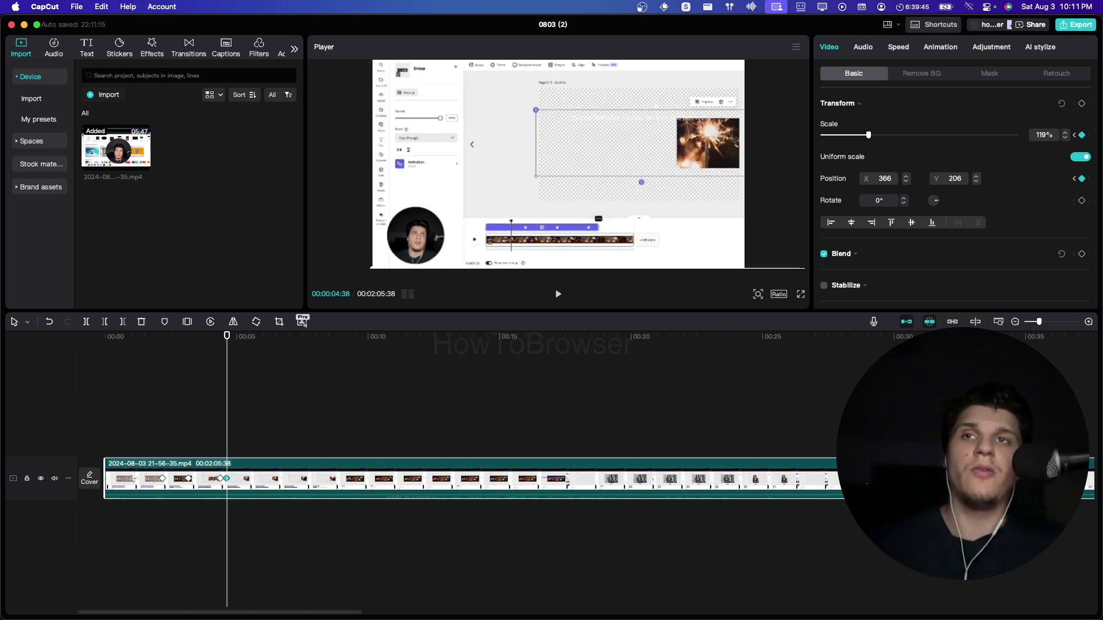
click(189, 478)
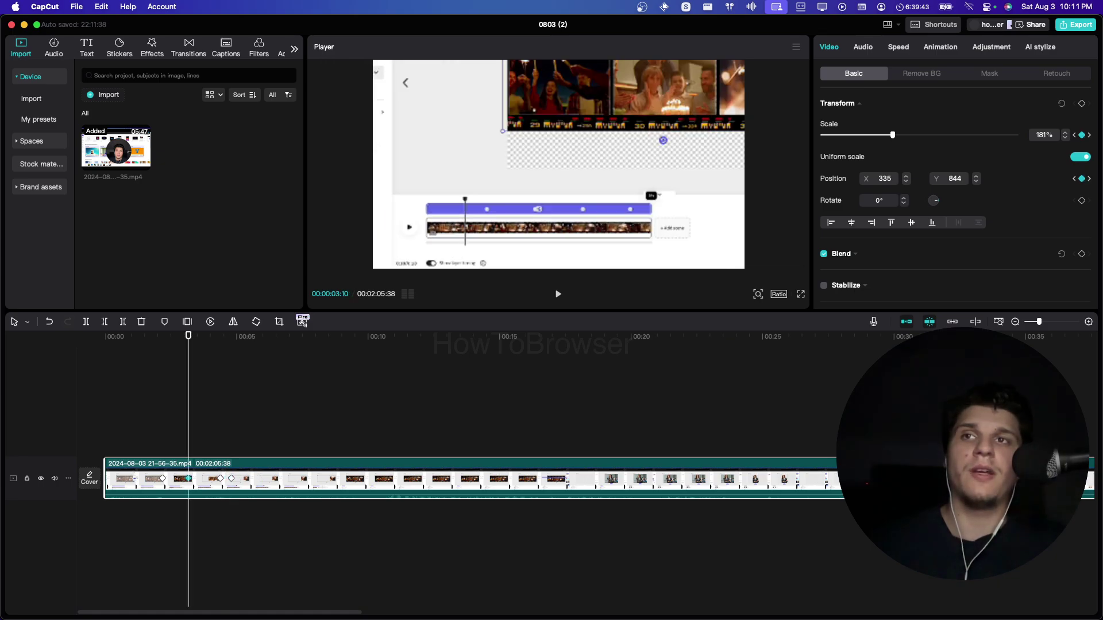
drag(162, 478, 154, 478)
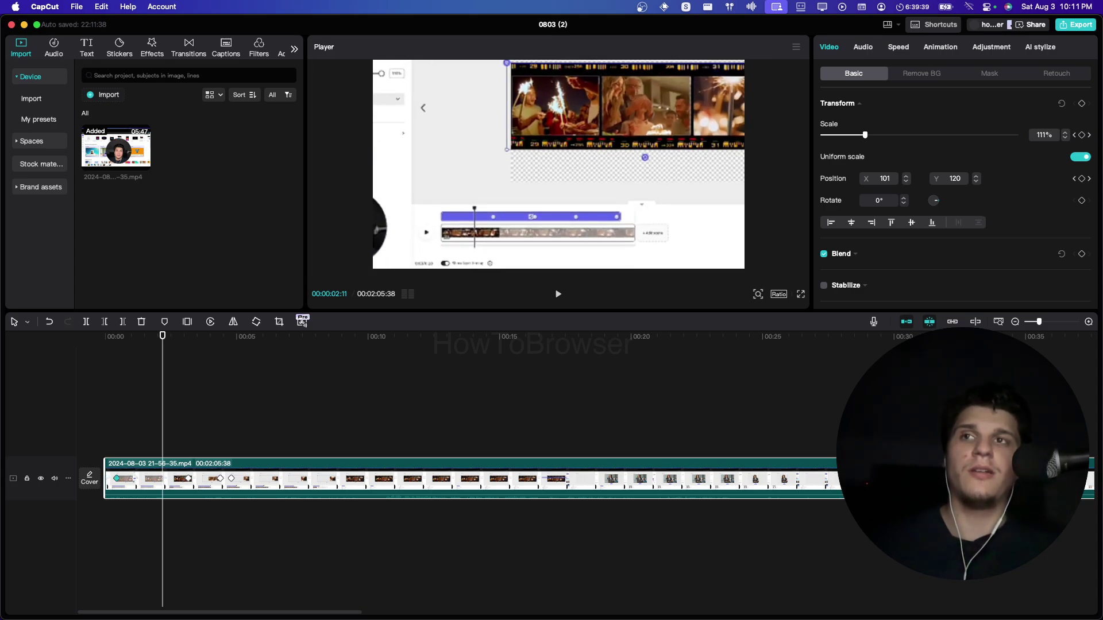
drag(162, 336, 105, 335)
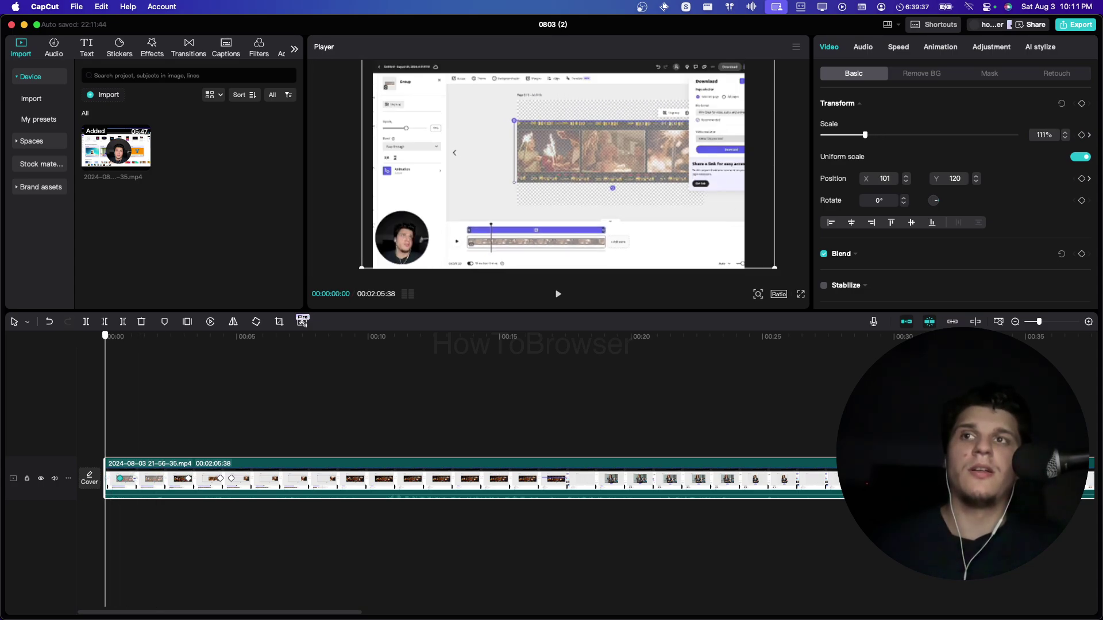
key(space)
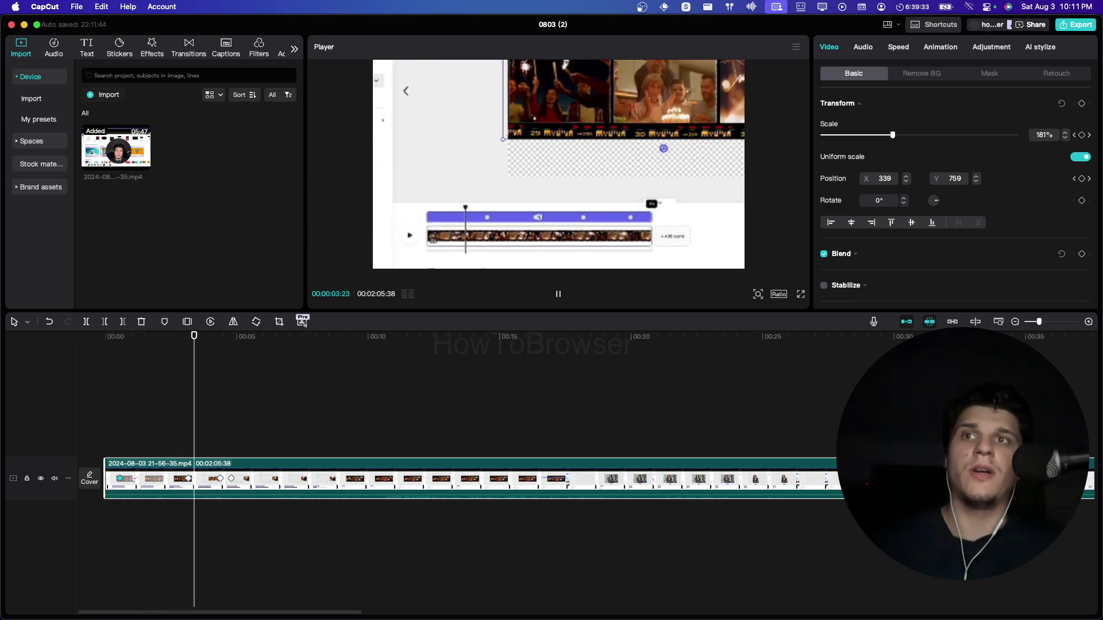
key(space)
Move the clip's first keyframe to just before the zoomed-in keyframe at 00:00:03:10 for a faster zoom.
drag(199, 335, 189, 336)
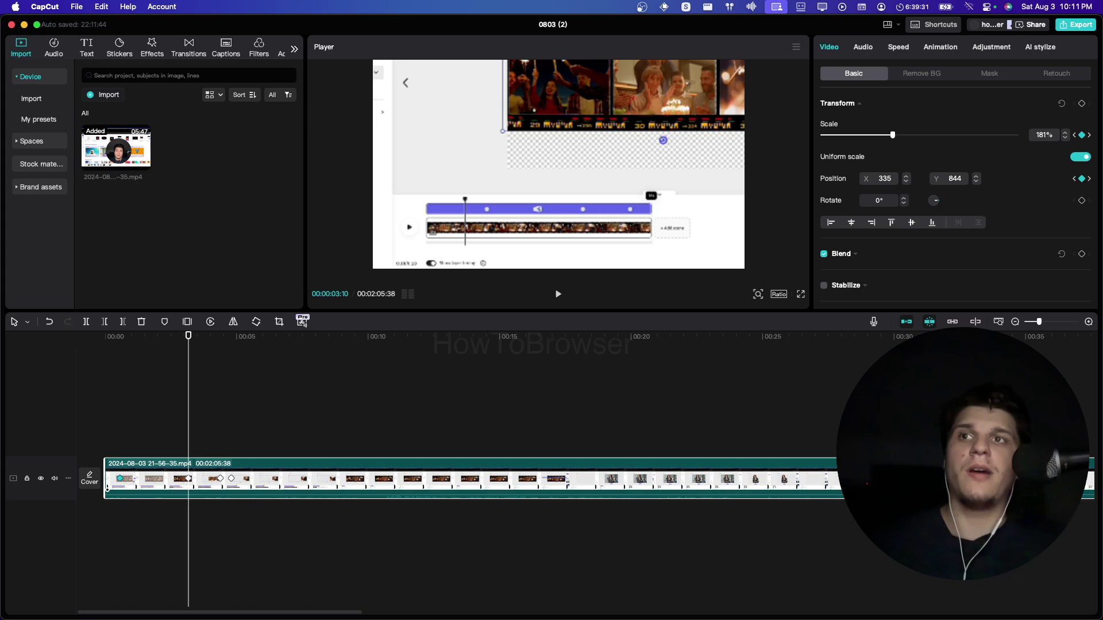
drag(120, 478, 151, 478)
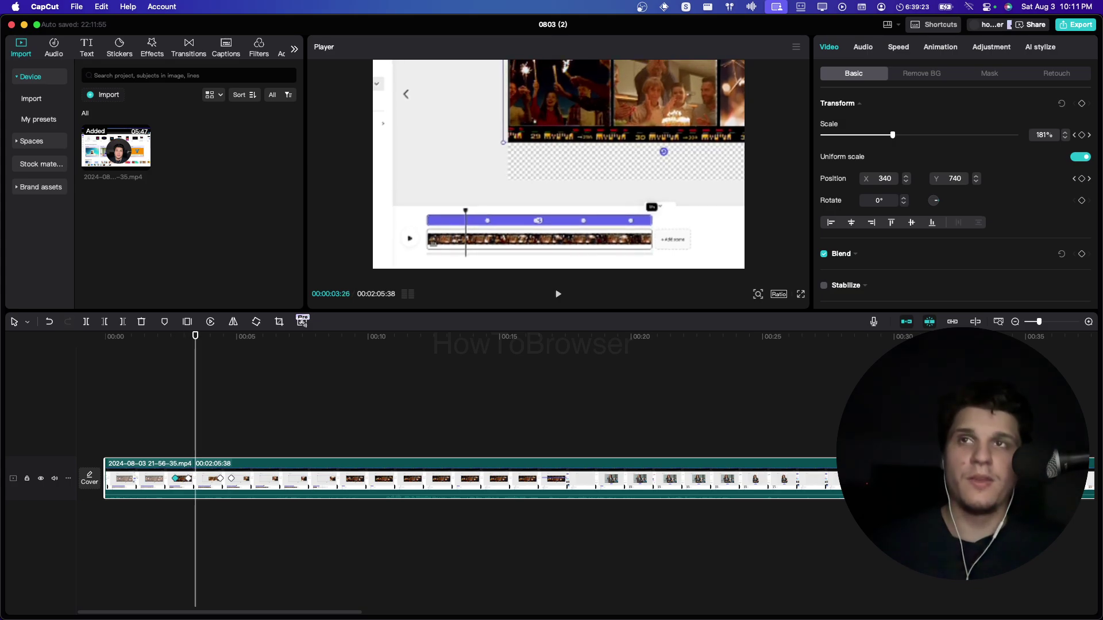
Move the last keyframe progressively later, to about the 12-second mark, previewing the slower zoom-out between changes.
key(Down)
key(Up)
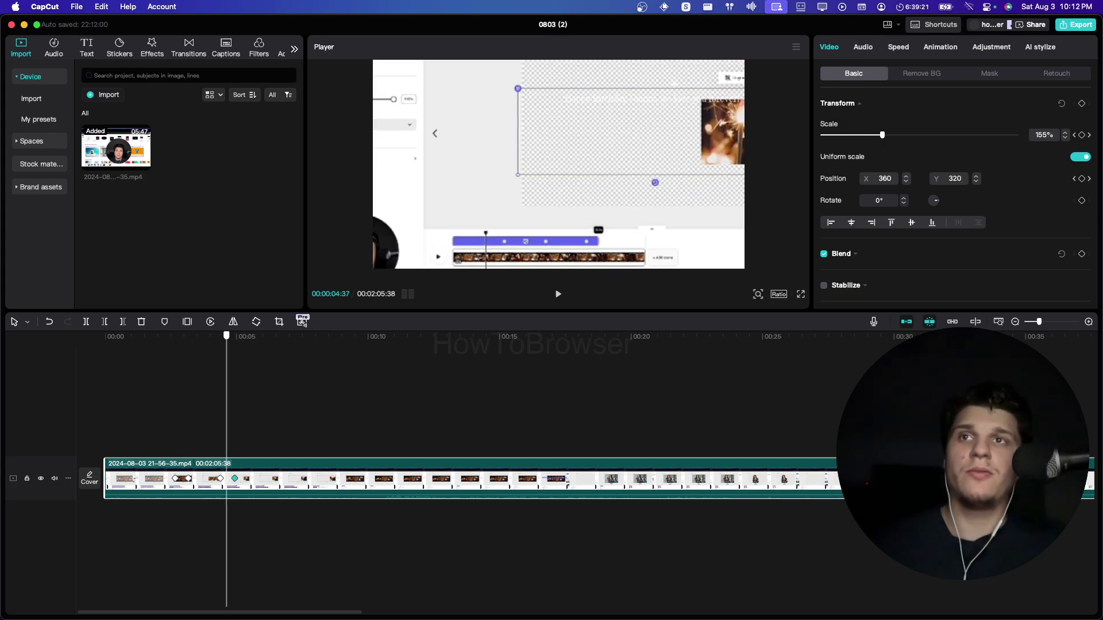
key(Down)
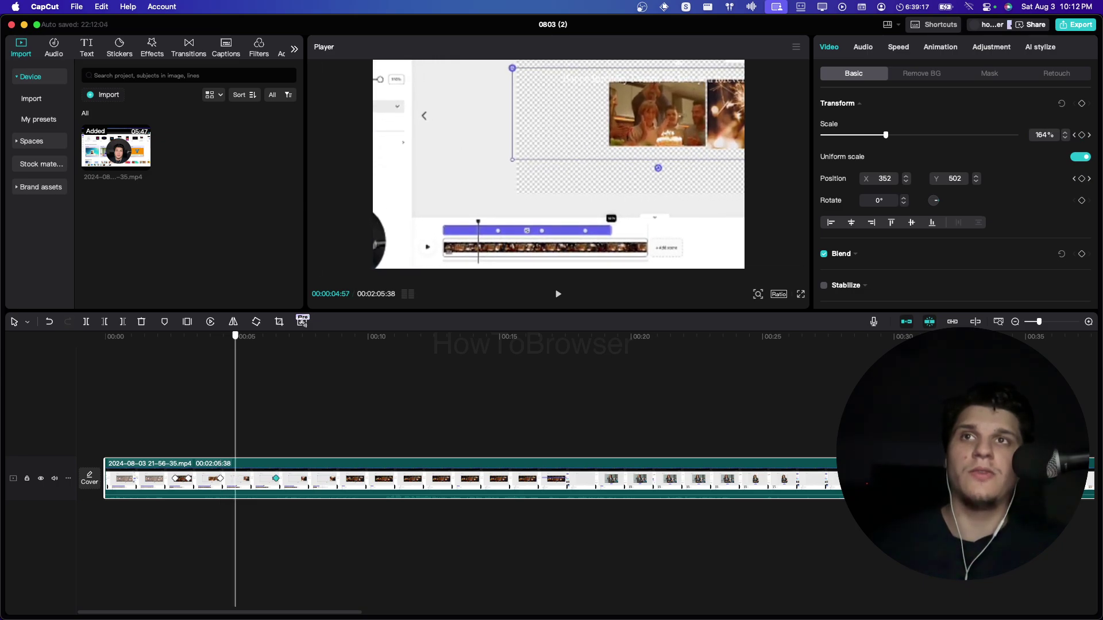
key(Left)
key(space)
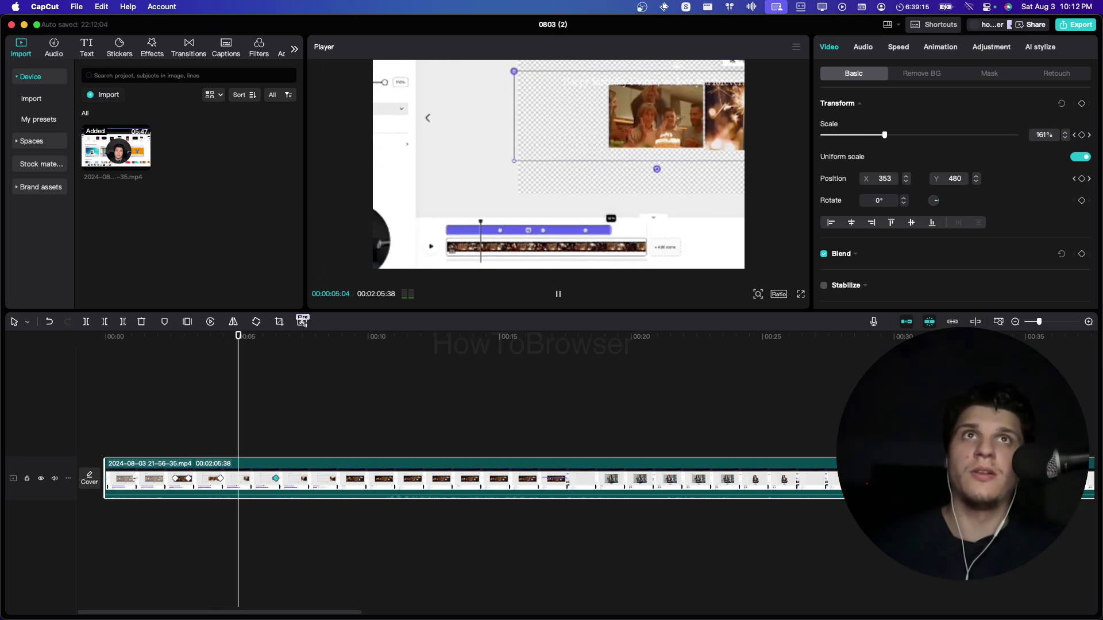
key(space)
key(Down)
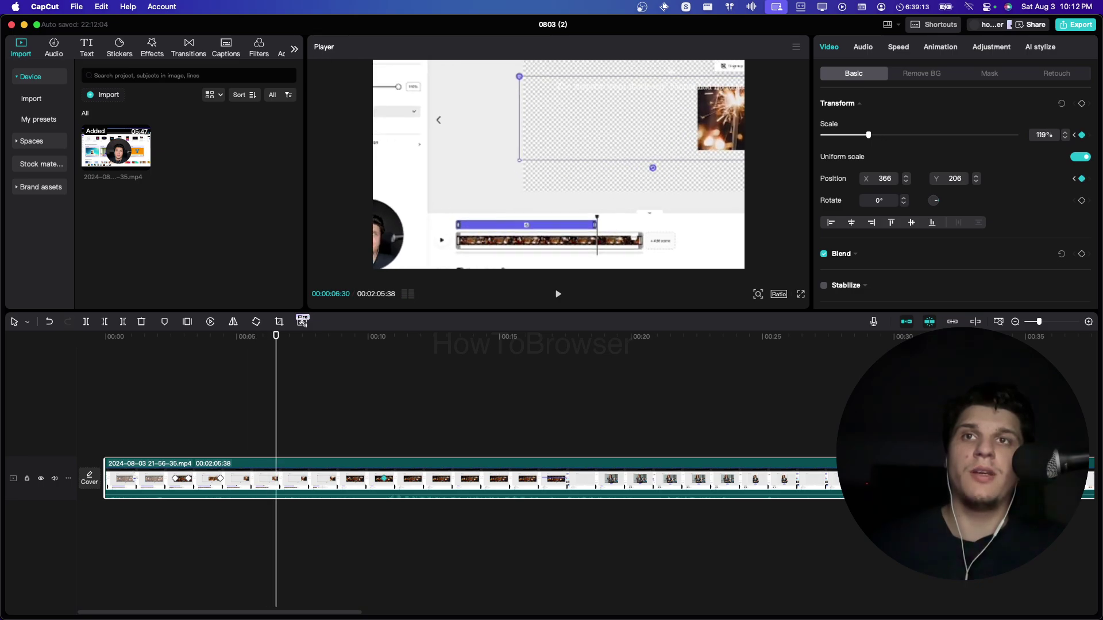
key(Up)
key(Up)
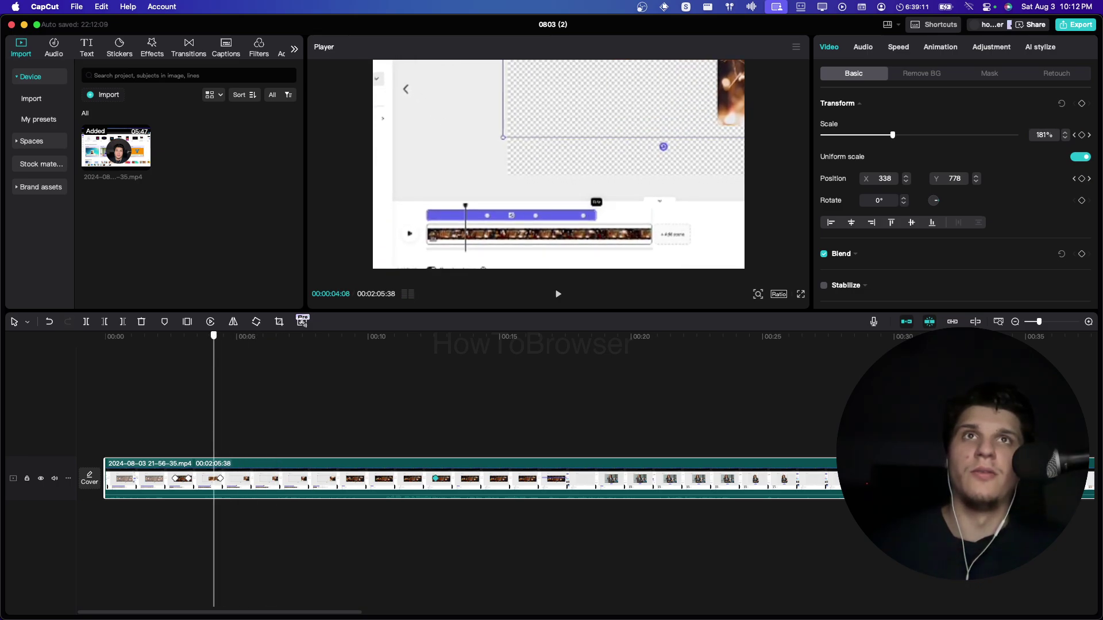
Play back the slow zoom-out, move the last keyframe earlier to about 00:00:04:50, and reposition it at about 00:00:08:30.
key(space)
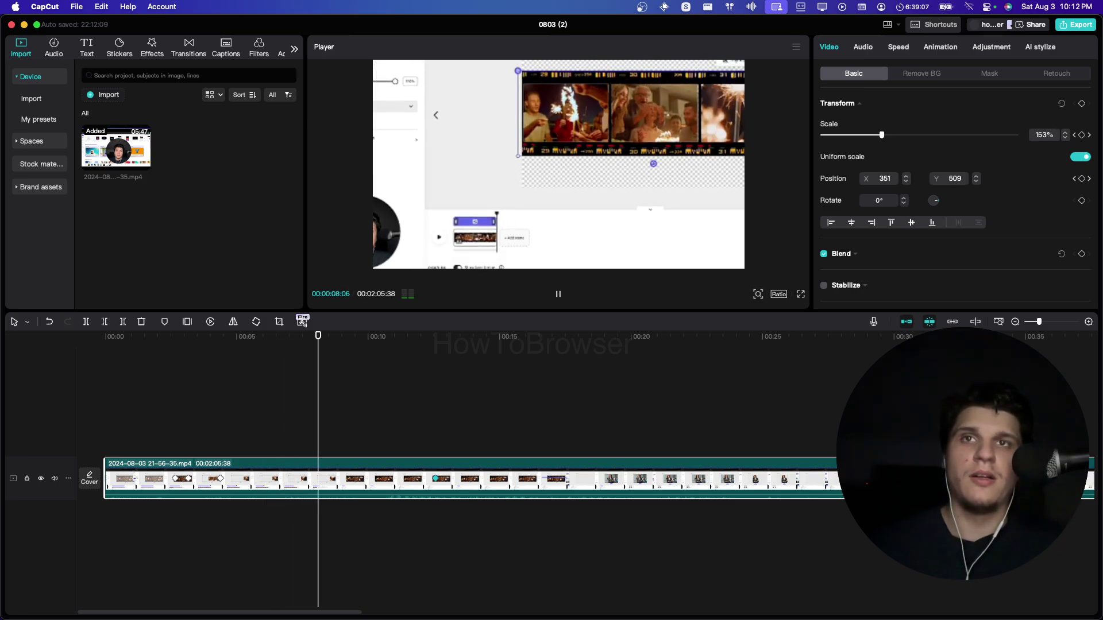
key(space)
key(Down)
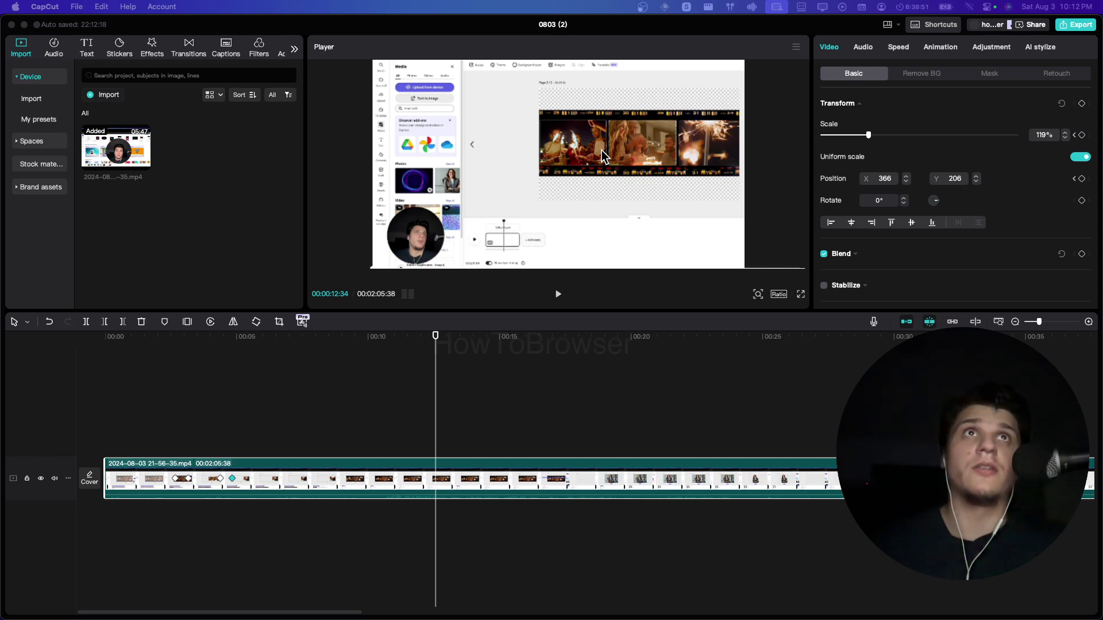
drag(435, 340, 283, 339)
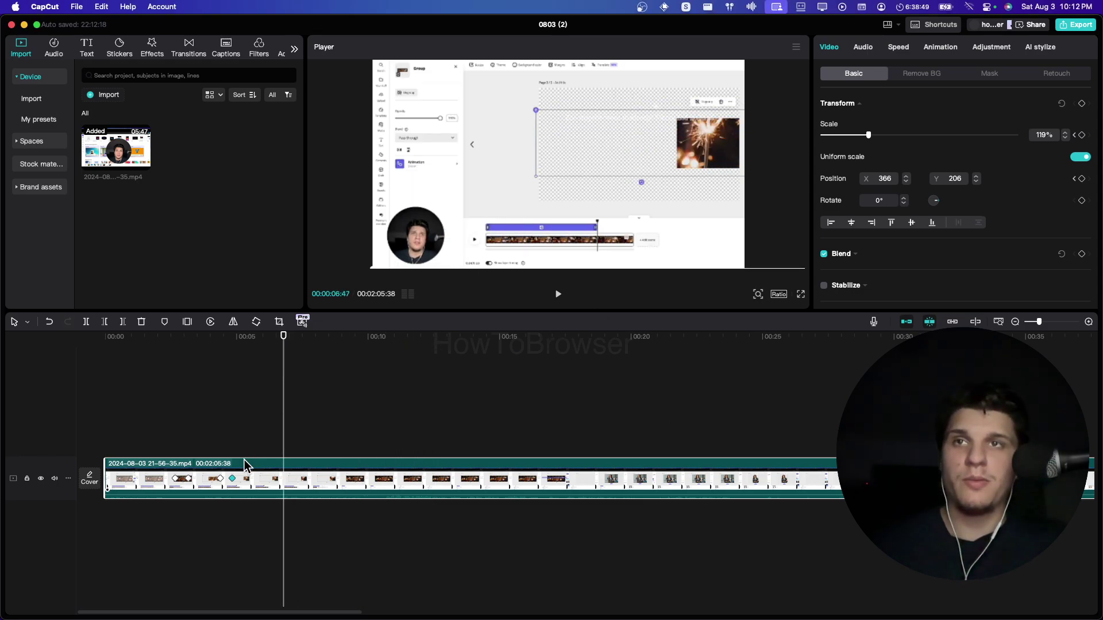
click(232, 480)
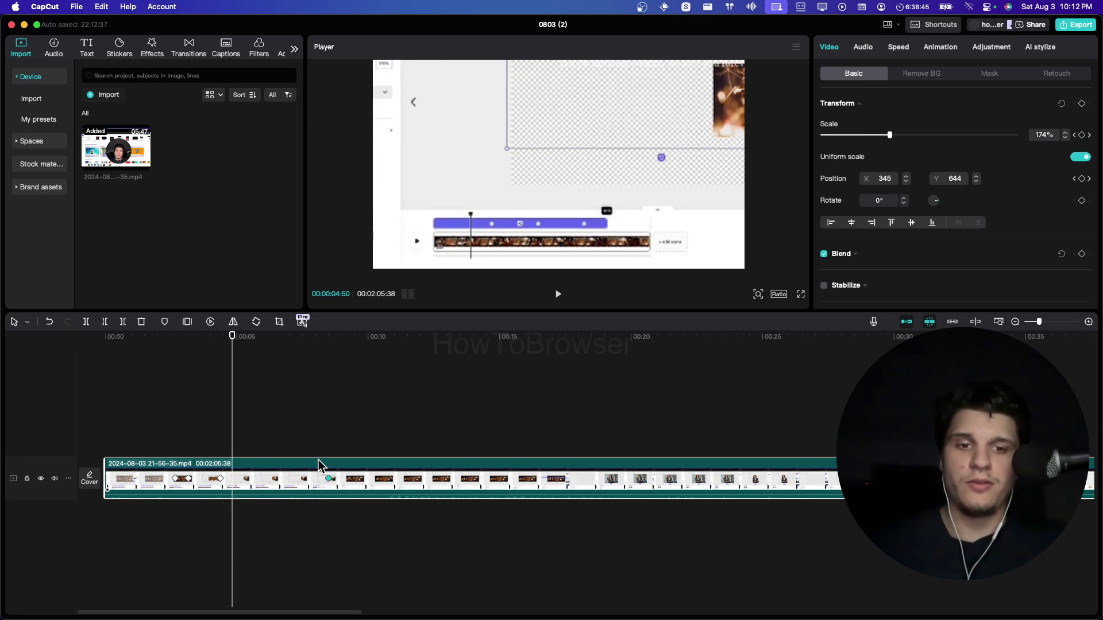
Switch to System Settings and check the Mouse settings for the pointer size option.
click(16, 7)
click(30, 43)
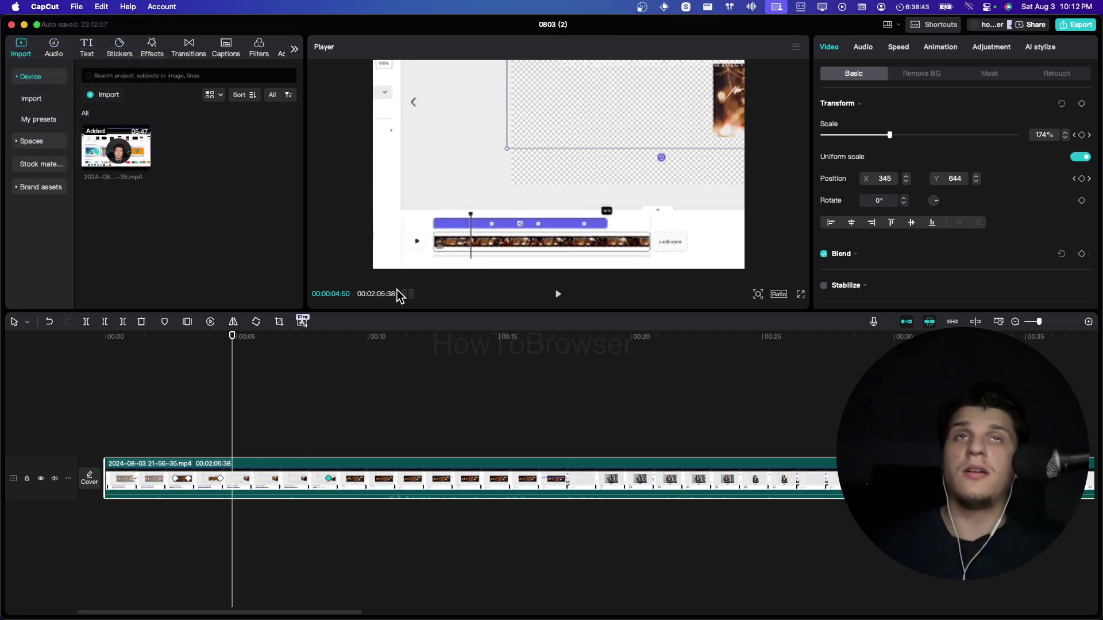
scroll(424, 308, down, 5)
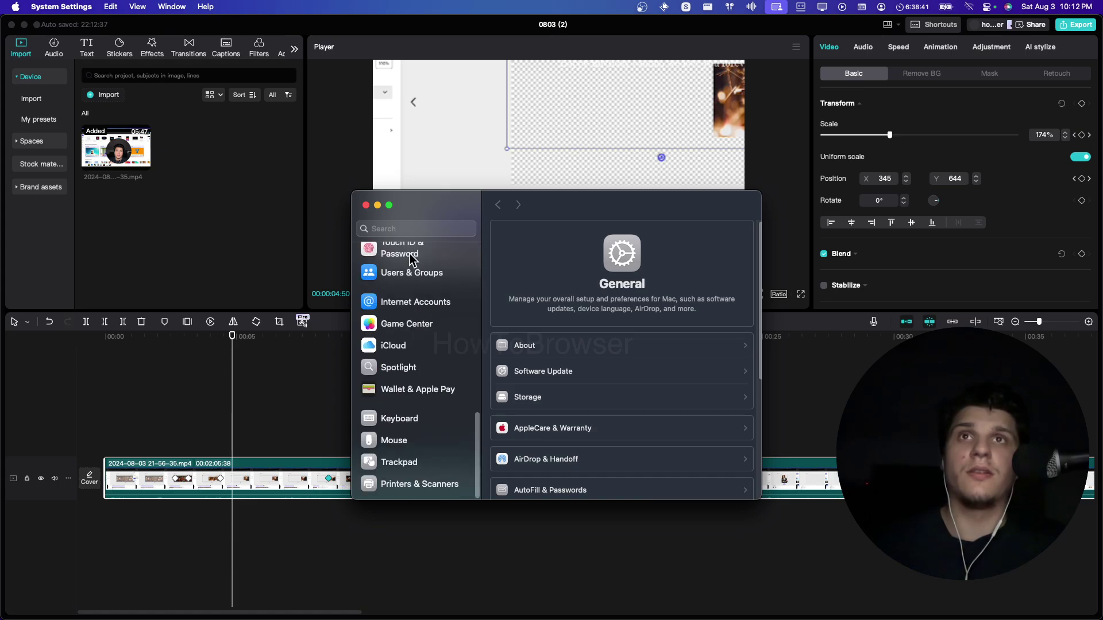
click(424, 441)
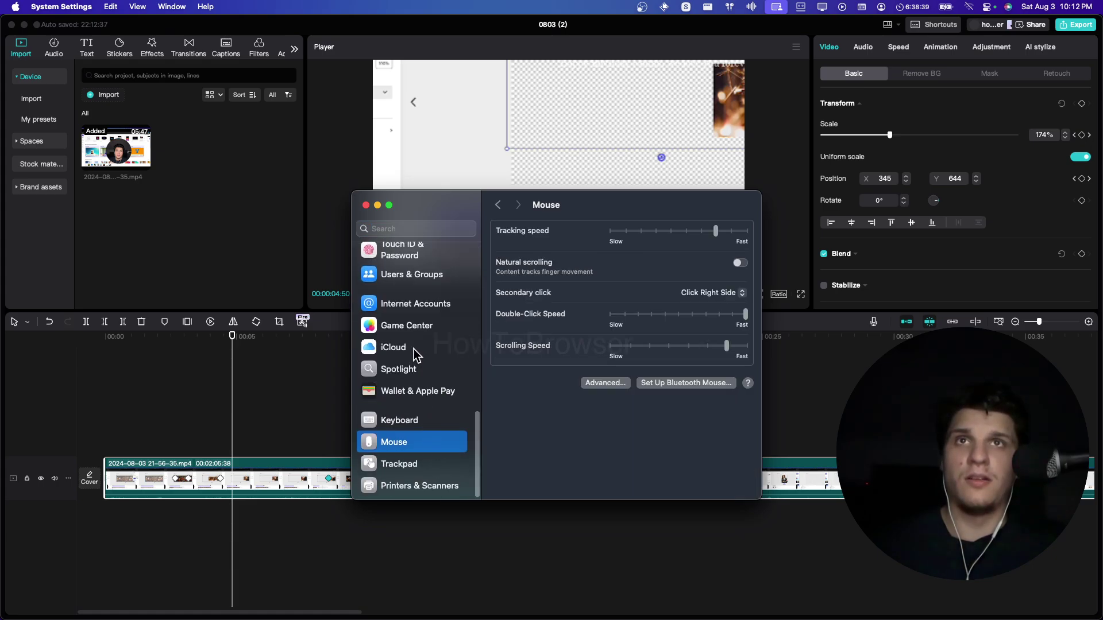
scroll(414, 348, up, 5)
scroll(414, 349, up, 5)
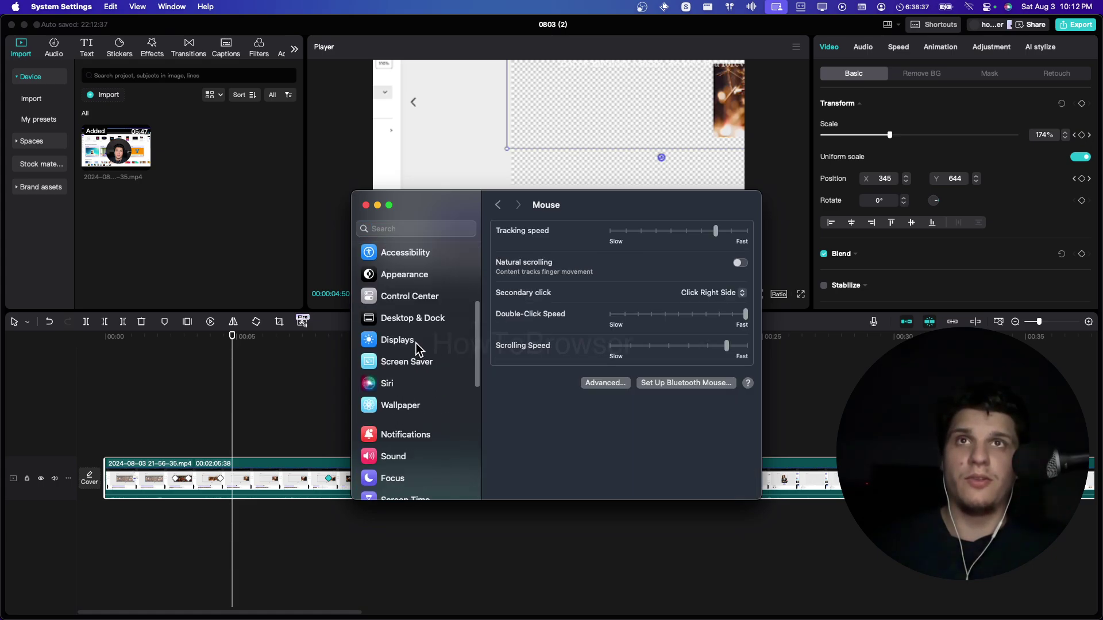
Check the Accessibility Pointer Control settings for the pointer size option.
click(409, 286)
scroll(631, 345, down, 5)
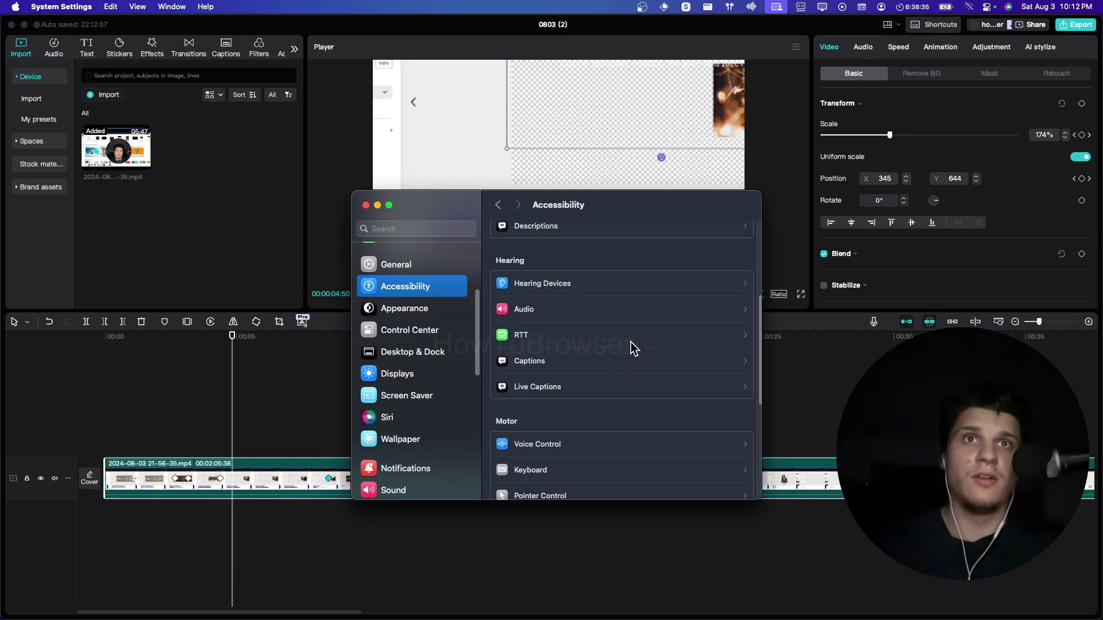
scroll(631, 342, down, 3)
click(583, 362)
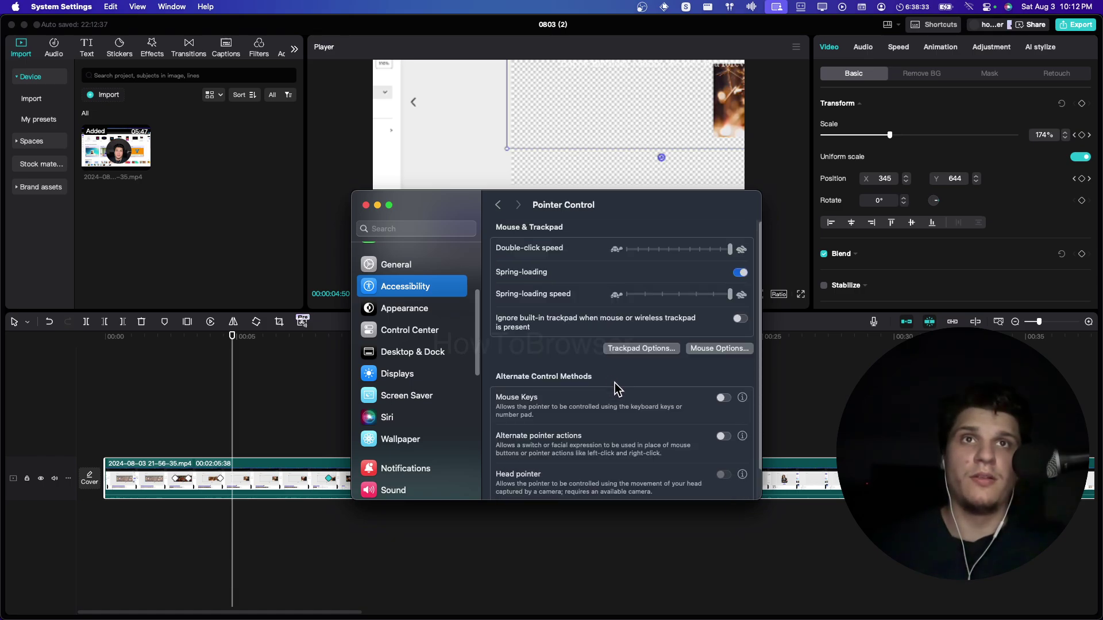
scroll(613, 376, down, 1)
scroll(614, 377, up, 1)
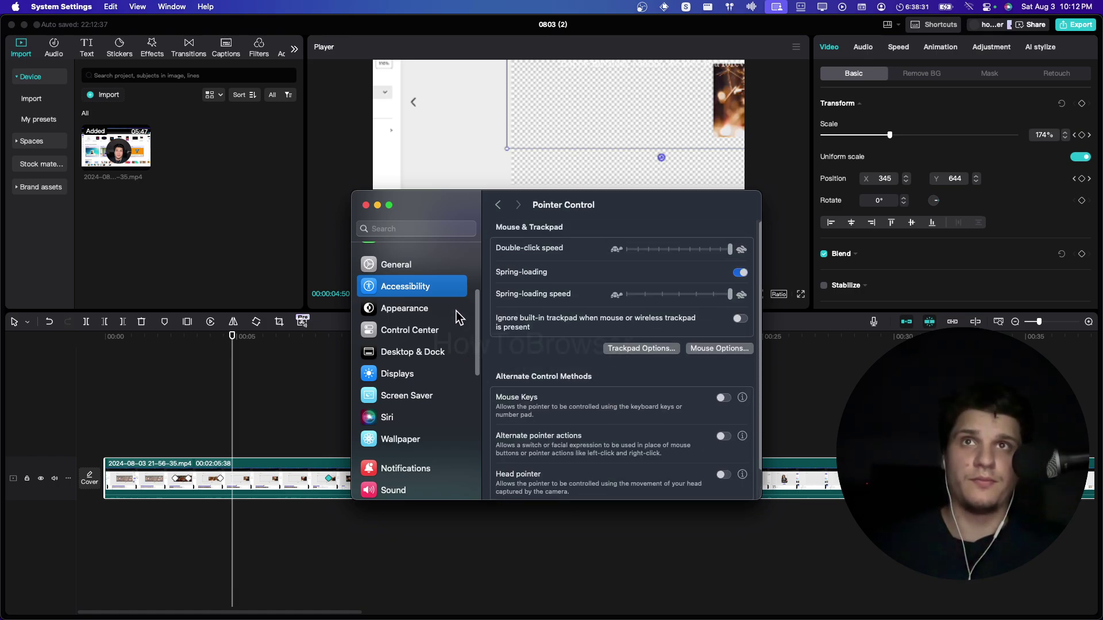
Set the pointer size to Large in the Accessibility Display settings and close System Settings.
click(424, 286)
scroll(554, 344, down, 2)
scroll(552, 339, up, 5)
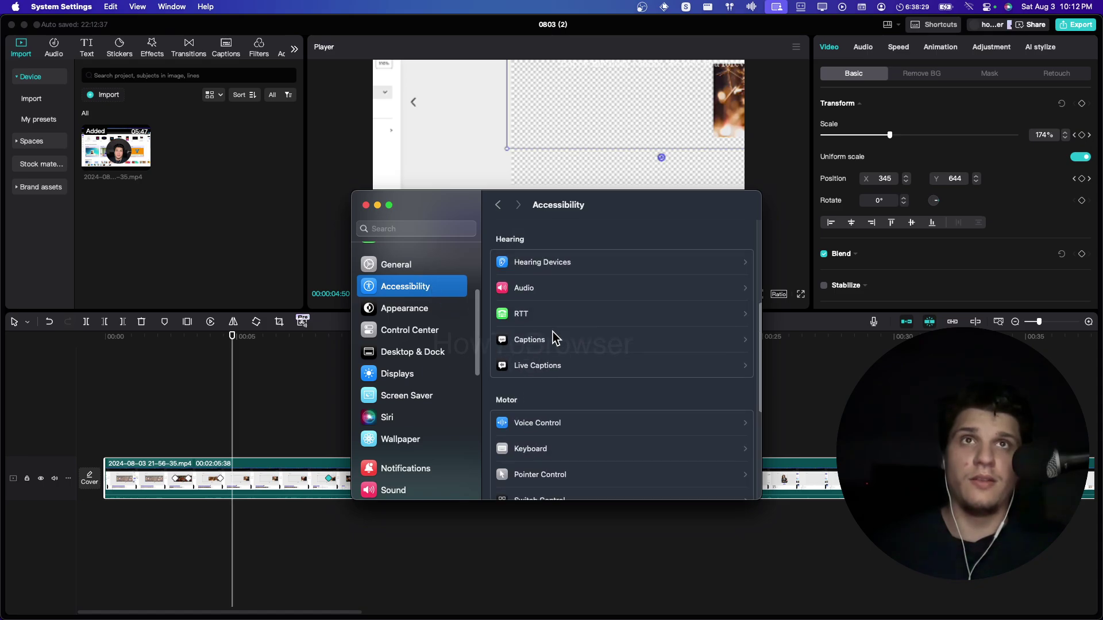
scroll(549, 338, down, 4)
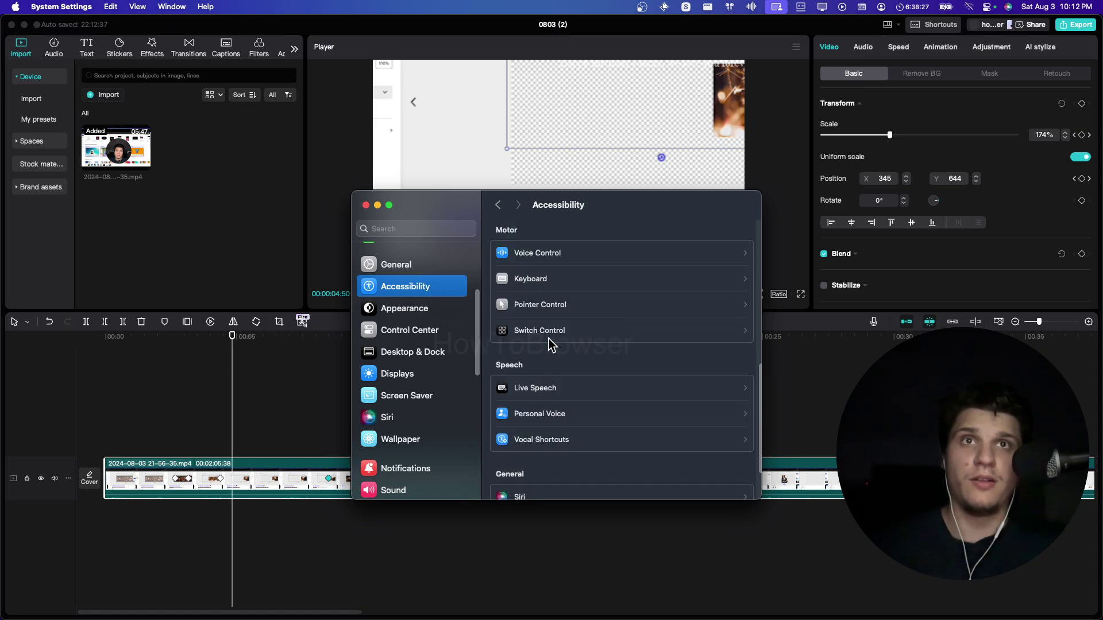
scroll(549, 339, up, 6)
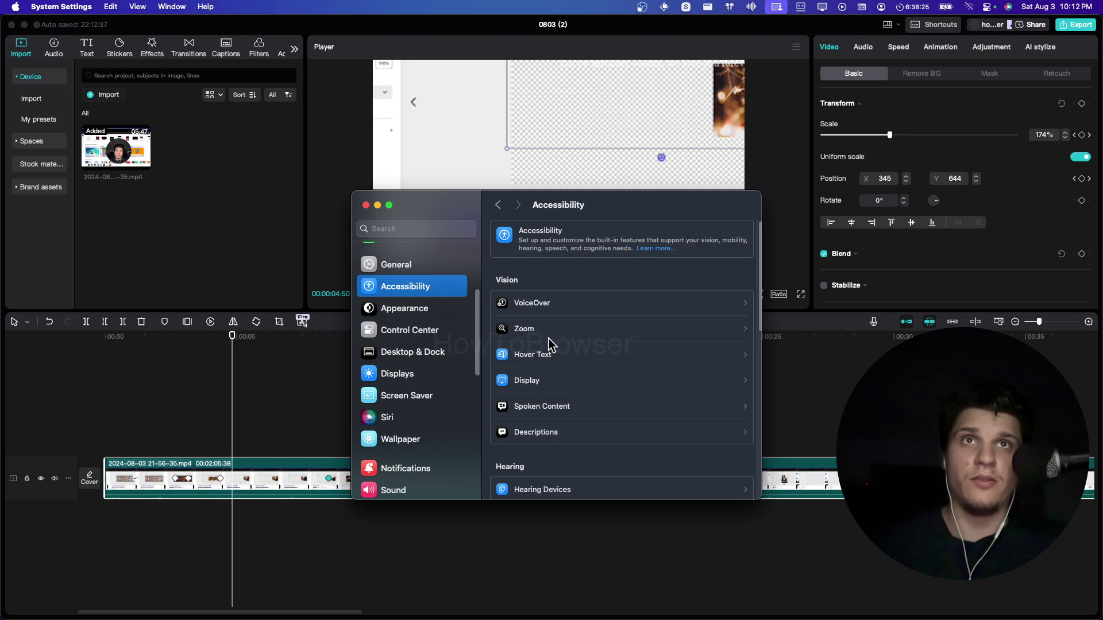
scroll(629, 343, down, 6)
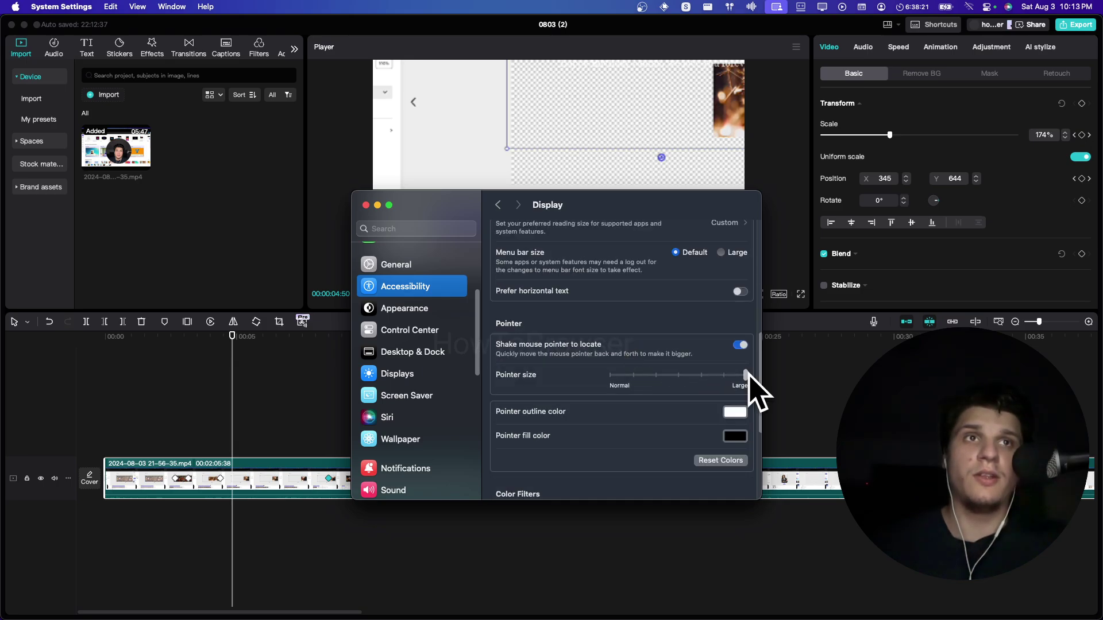
drag(725, 374, 743, 374)
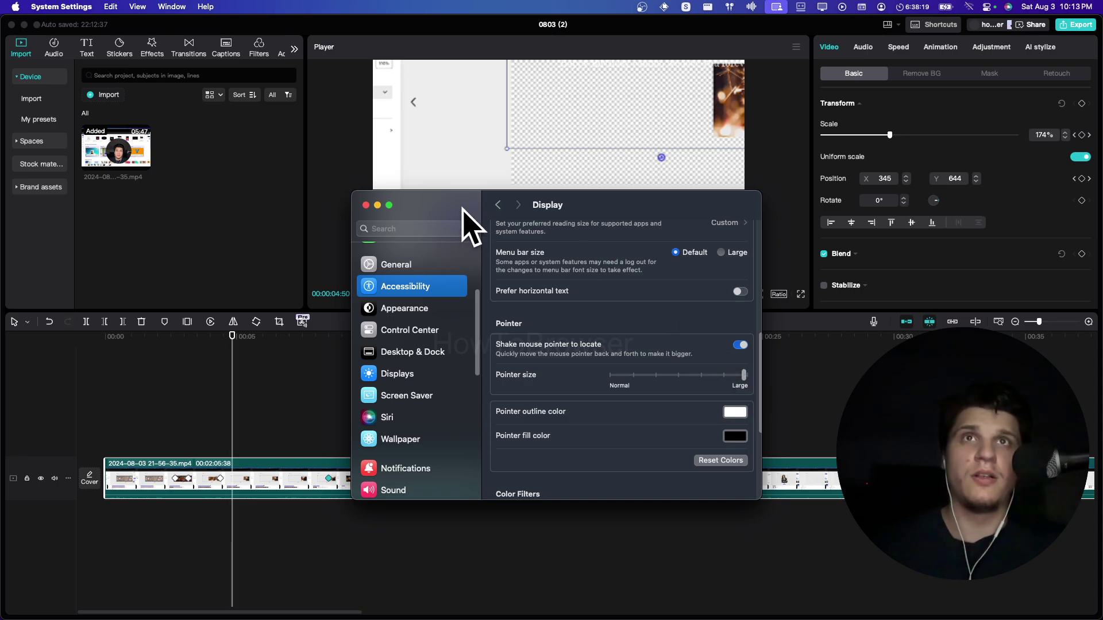
click(366, 205)
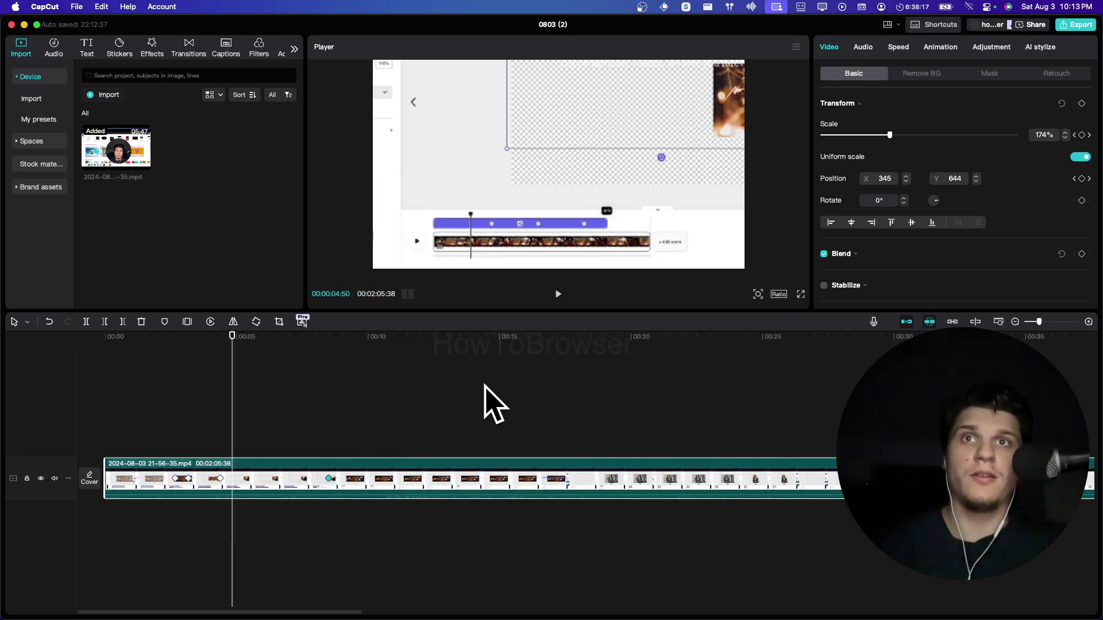
Move the clip's last keyframe earlier, to about 00:00:04:50, and play back the fast zoom-out.
click(330, 479)
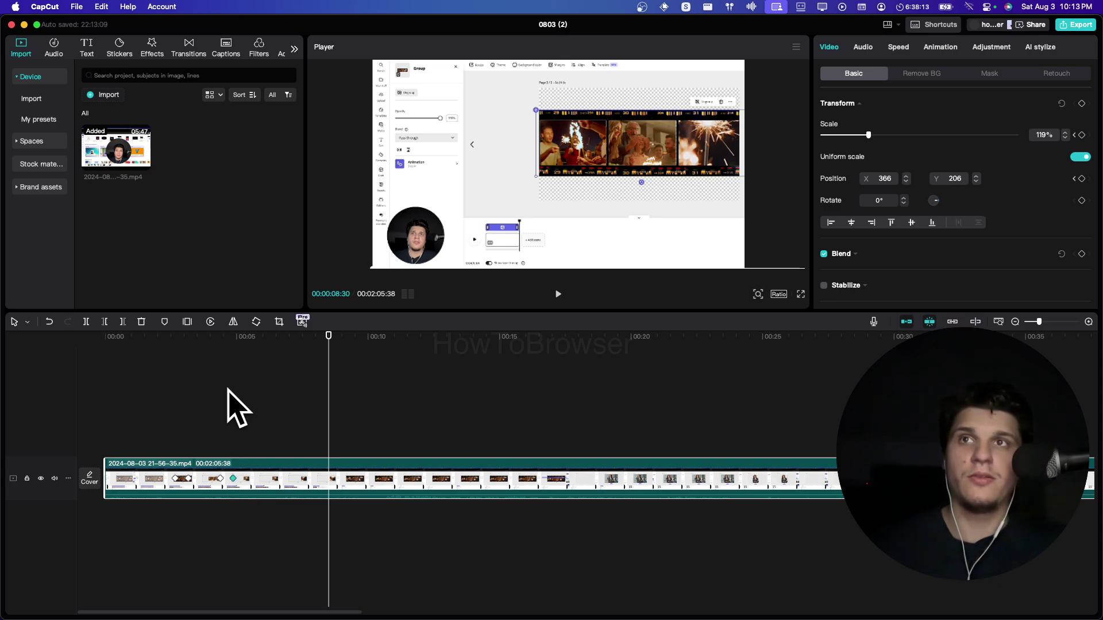
click(224, 360)
key(space)
key(space)
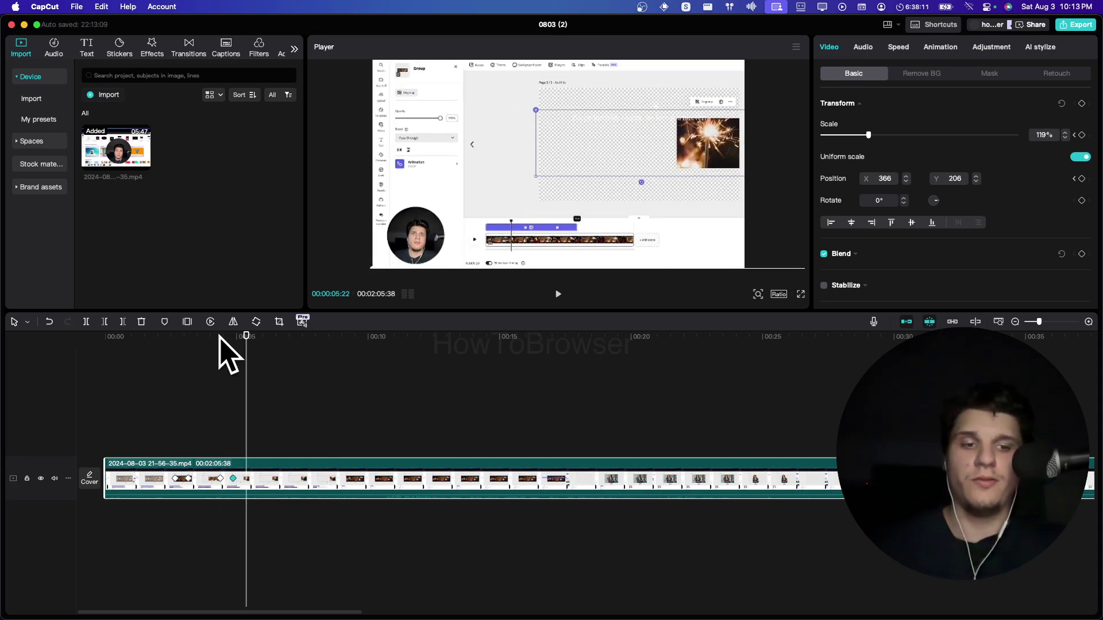
Move the last keyframe out to 00:00:10:04, play back the slower zoom-out, and shift the keyframe back to about the 9-second mark.
click(234, 478)
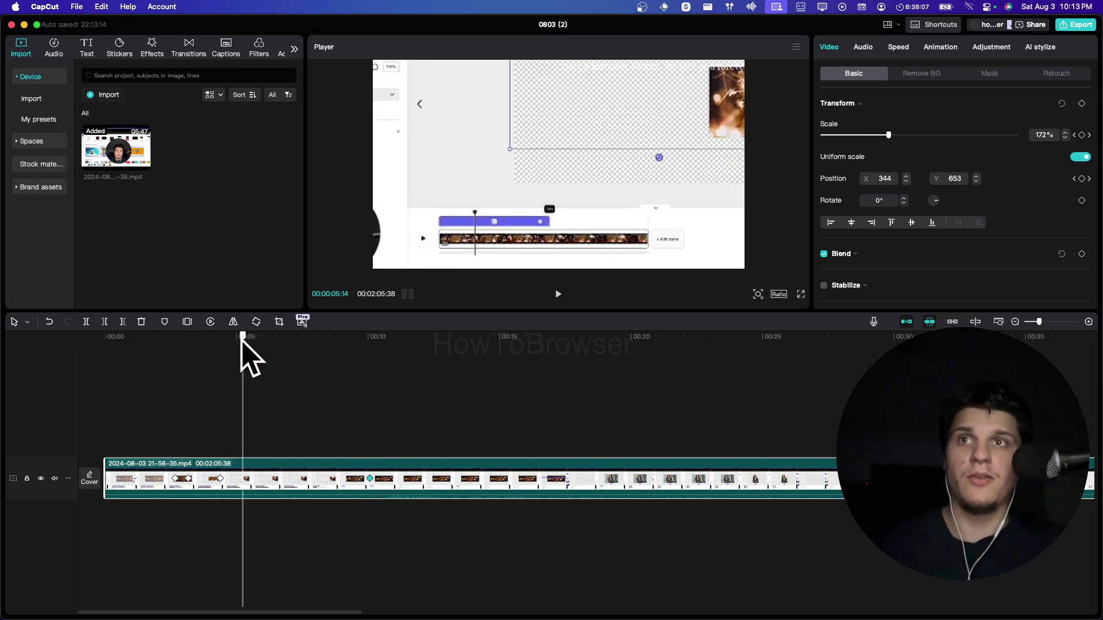
click(219, 362)
key(space)
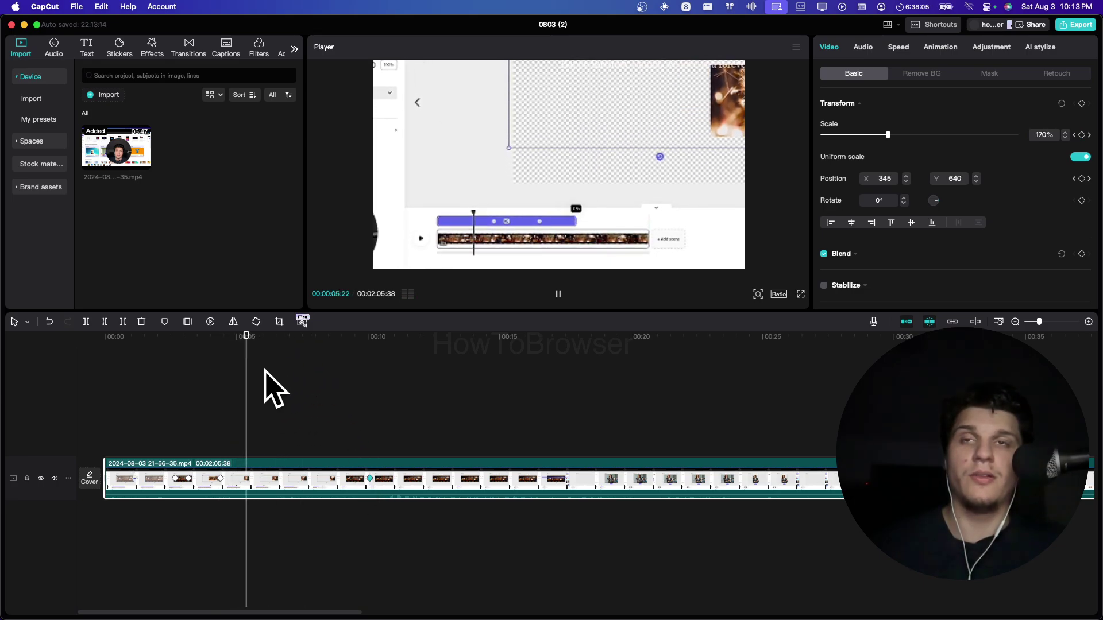
key(space)
click(372, 494)
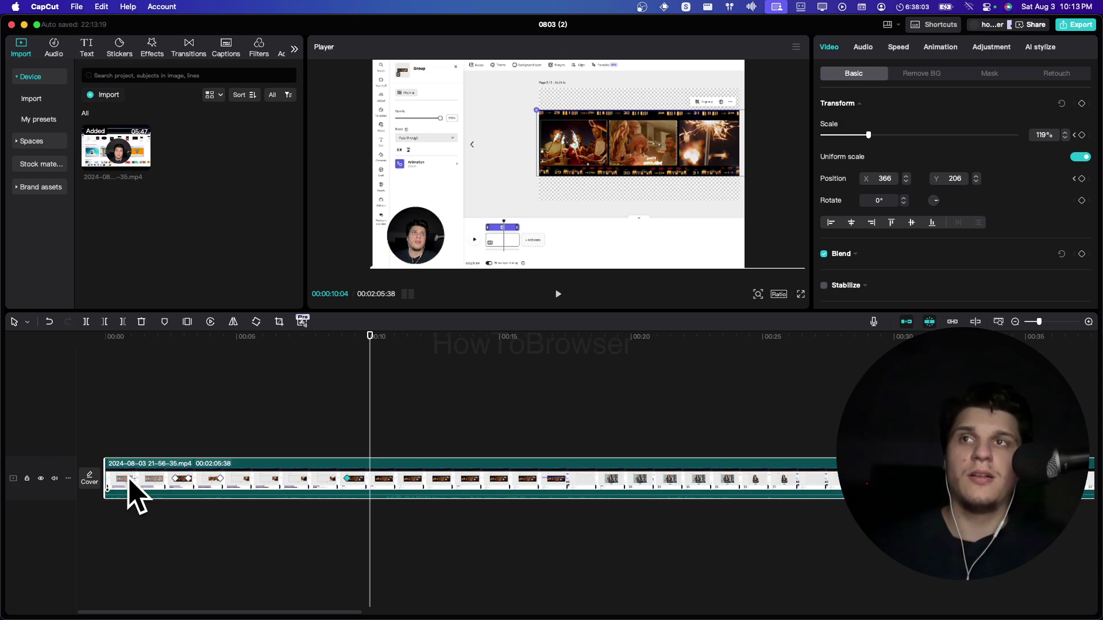
Trim about 10.5 seconds off the clip's start so the zoom keyframes are cut away.
drag(105, 478, 382, 478)
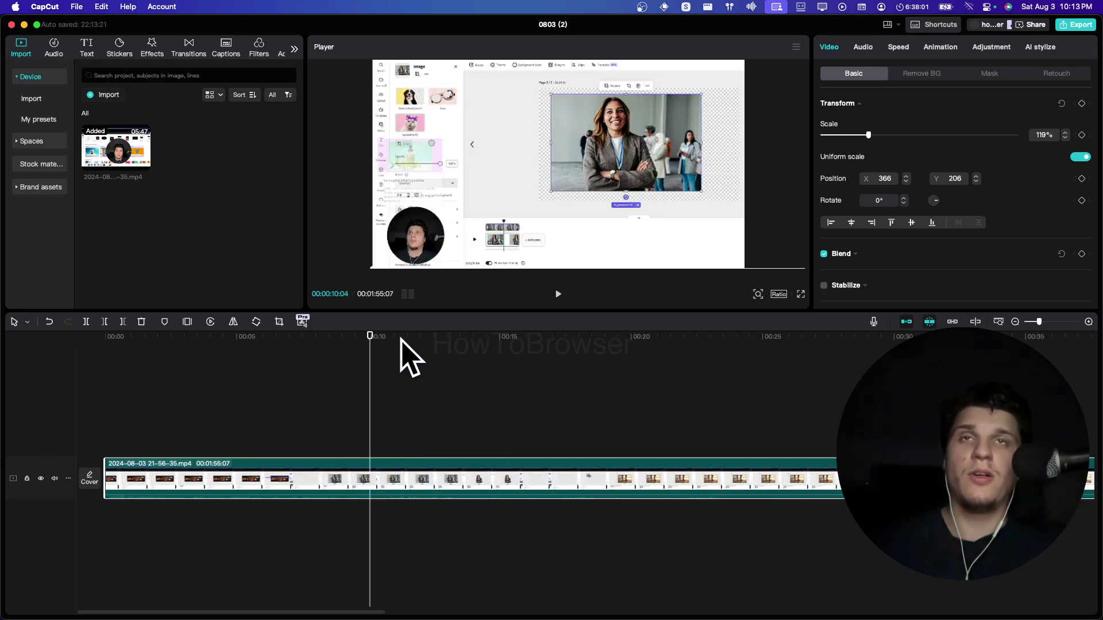
drag(406, 357, 349, 357)
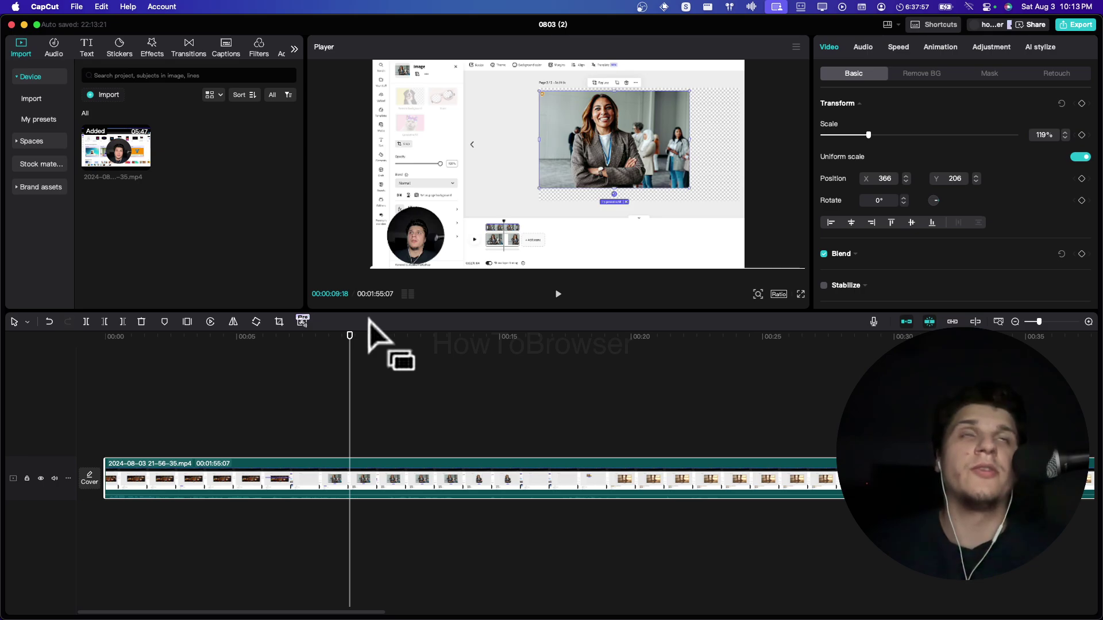
Set the project's aspect ratio to 16:9, and open and close the custom project settings.
click(778, 294)
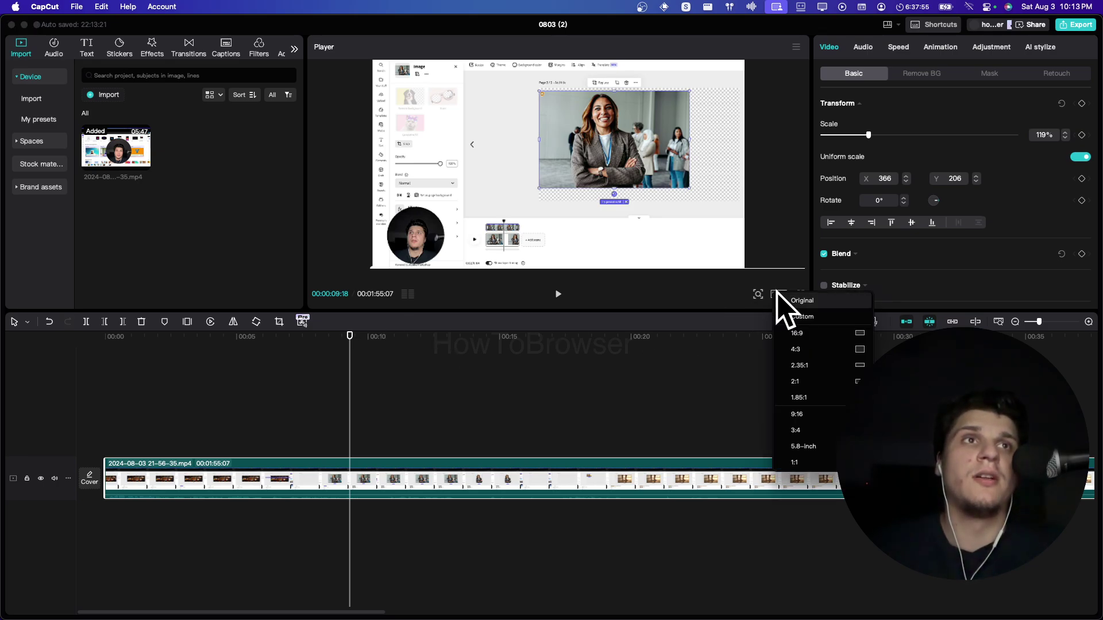
click(804, 335)
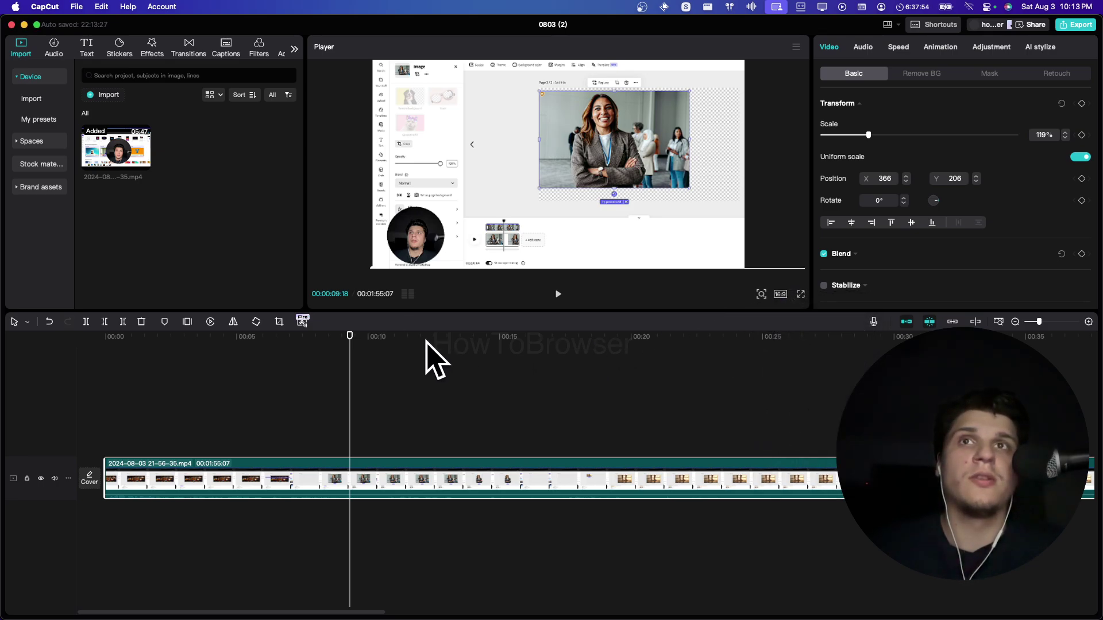
click(780, 294)
click(807, 341)
click(608, 481)
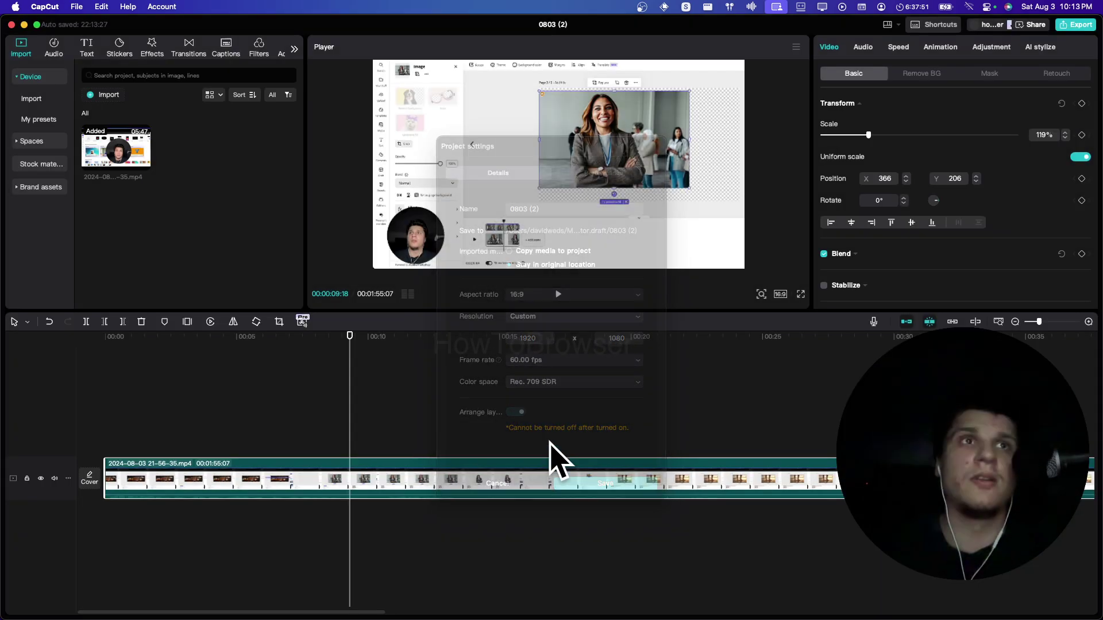
Set the aspect ratio to 9:16 and enlarge the clip to 431%, placed at X 3580, Y 566.
click(780, 294)
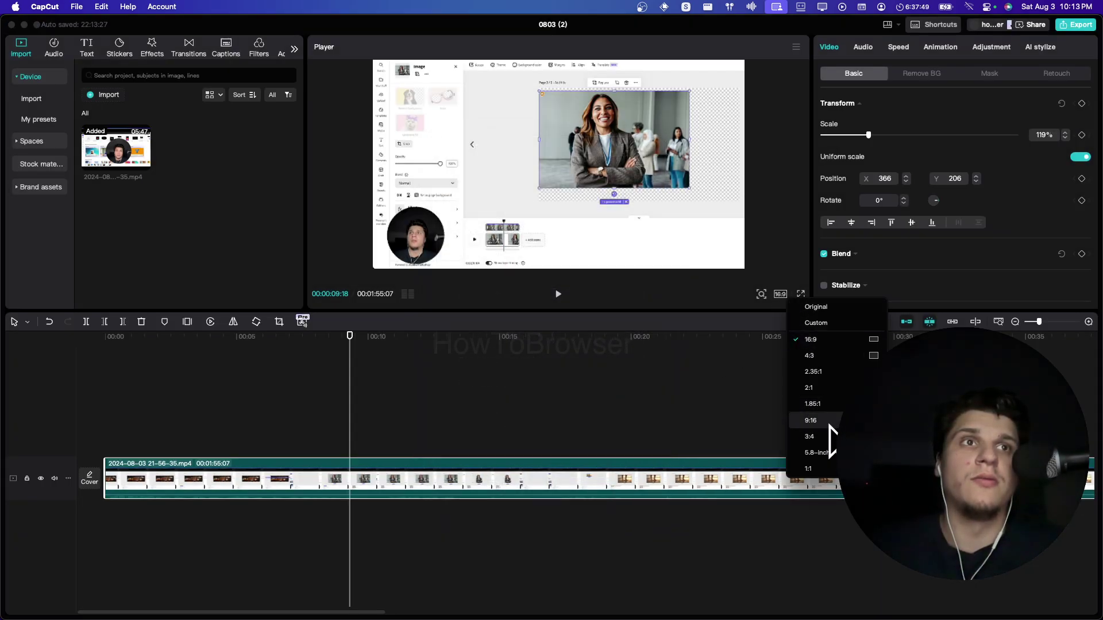
click(811, 420)
drag(633, 181, 865, 213)
Add keyframes for all transform properties of the clip at 00:00:02:25.
drag(346, 338, 140, 361)
click(168, 356)
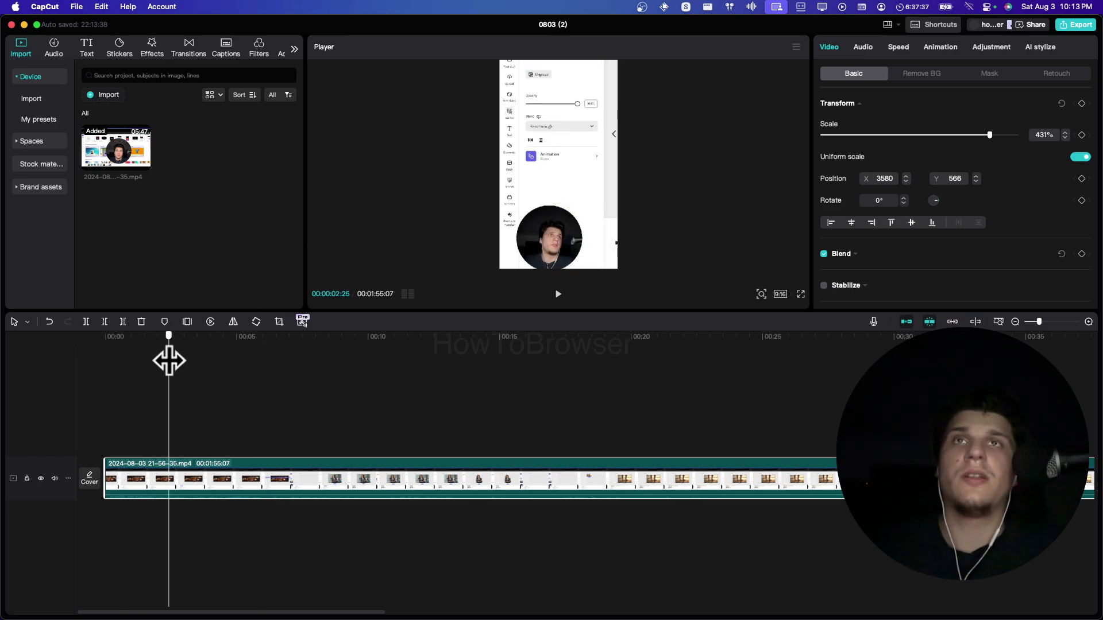
click(1081, 102)
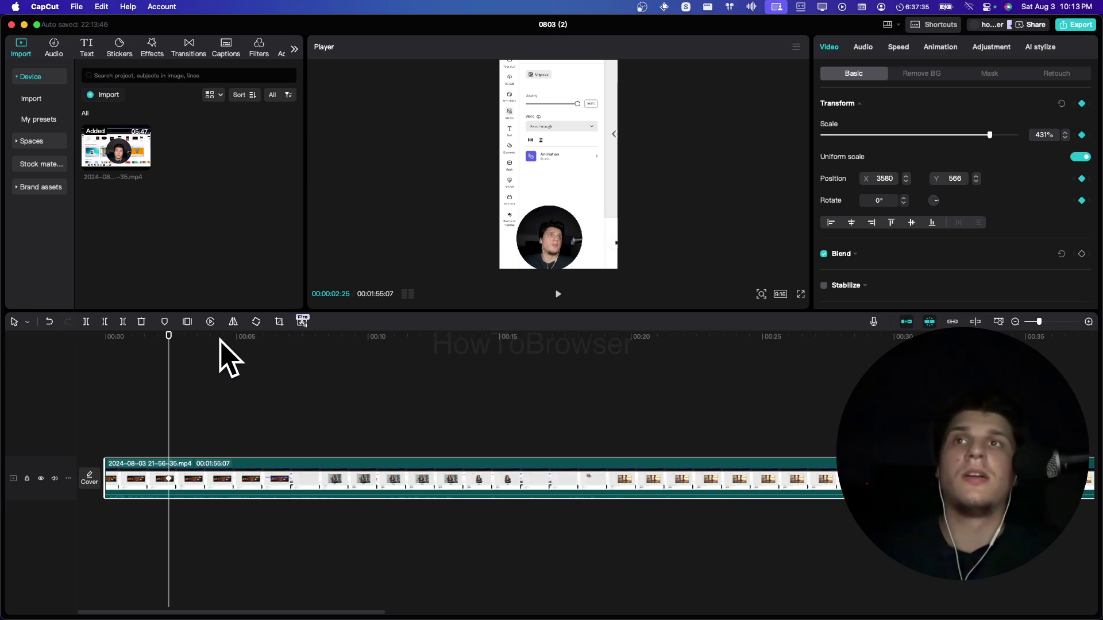
At 00:00:04:59, move the clip to X 745, Y 460, and bring the resulting keyframe earlier, to about 3 seconds.
click(236, 359)
drag(575, 162, 431, 160)
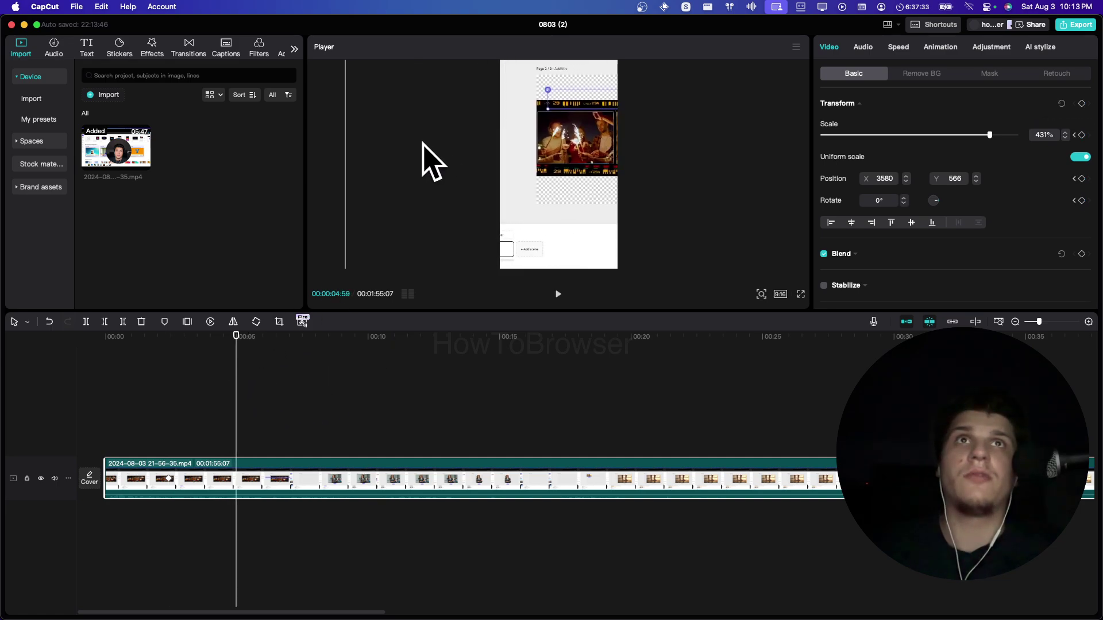
drag(224, 482, 198, 483)
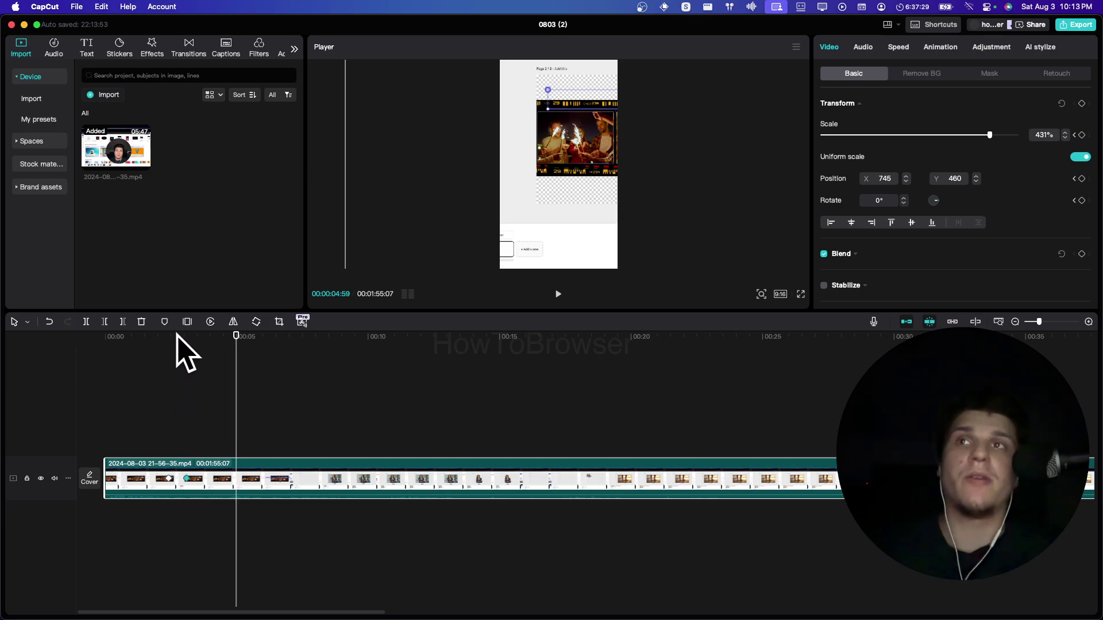
Add position keyframes at 00:00:03:53 with X −1162, Y 334 and at 00:00:03:38 with X −553.
drag(178, 353, 206, 357)
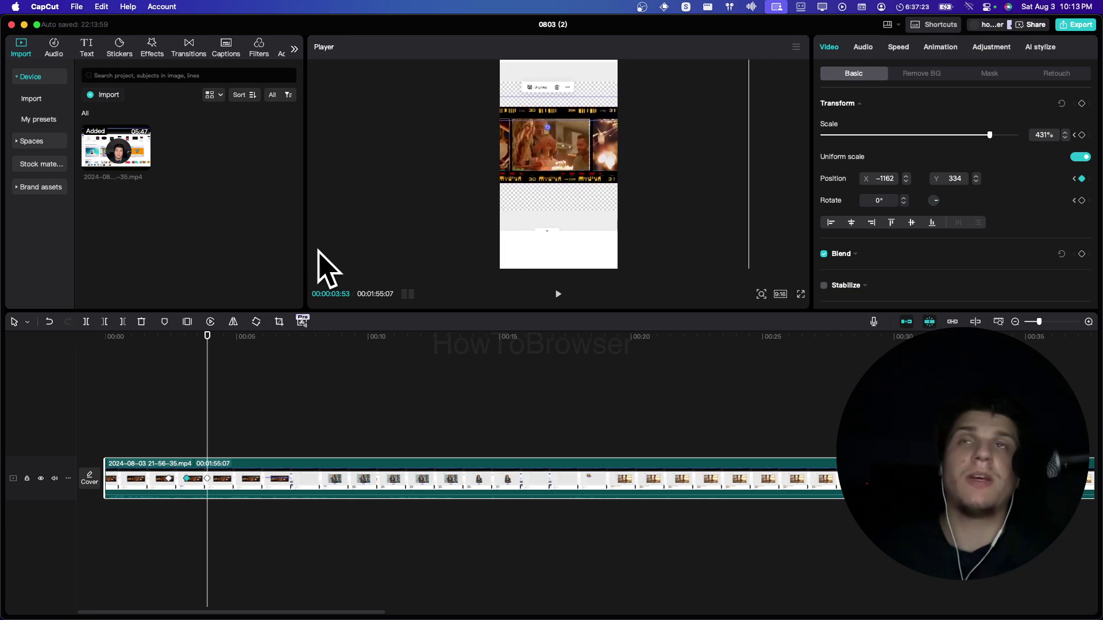
click(179, 360)
drag(179, 360, 201, 357)
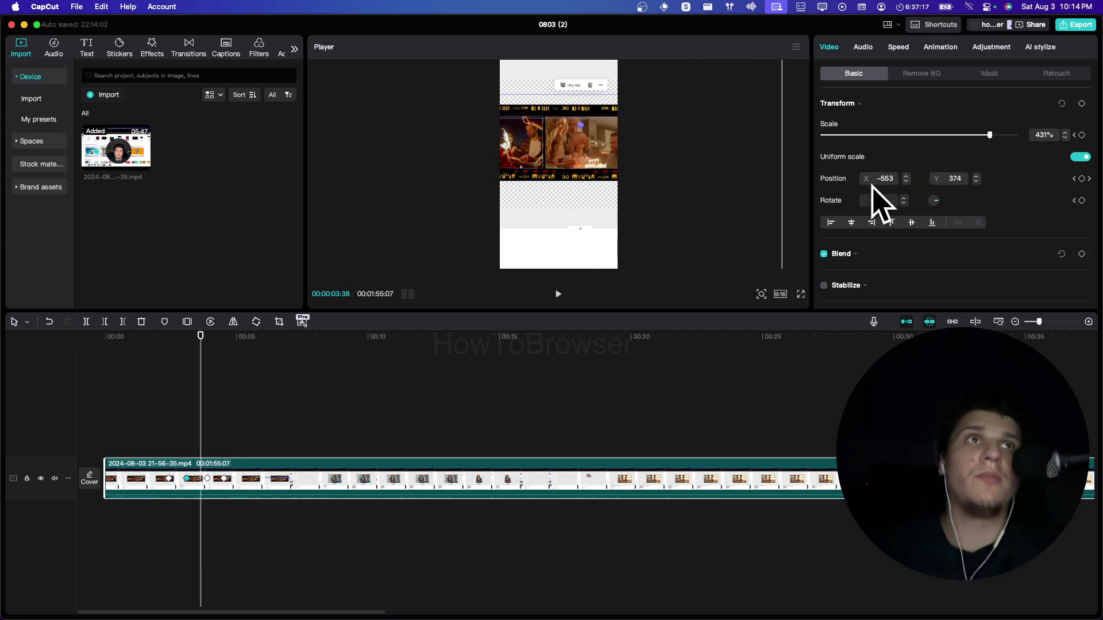
double_click(975, 182)
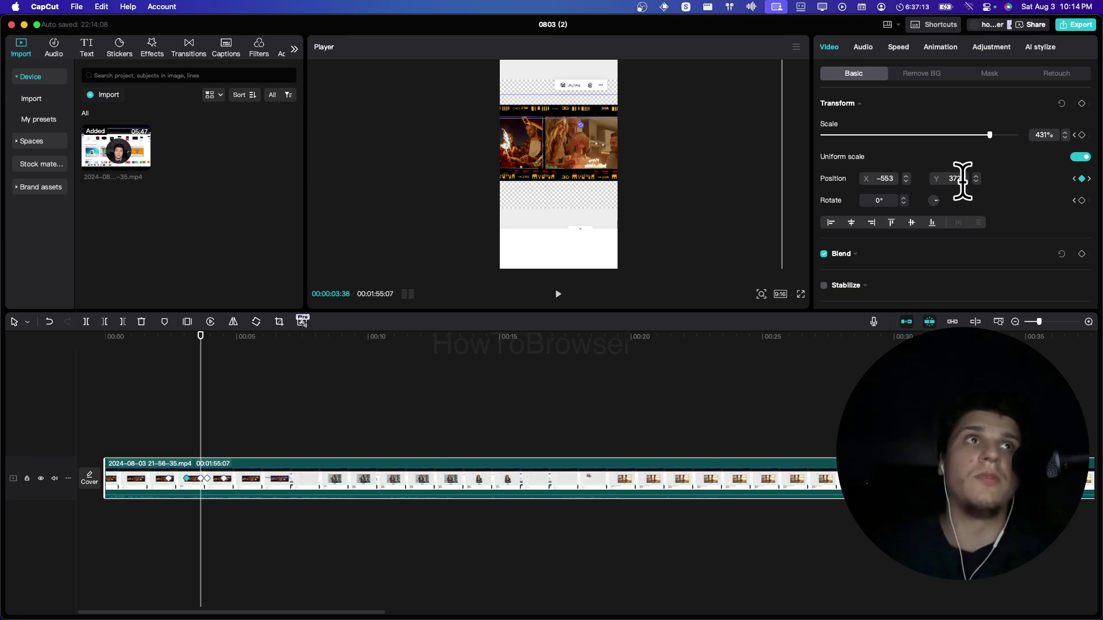
Set the clip's position at 00:00:03:38 to X −800, Y 400, and check the movement through the following seconds.
click(962, 181)
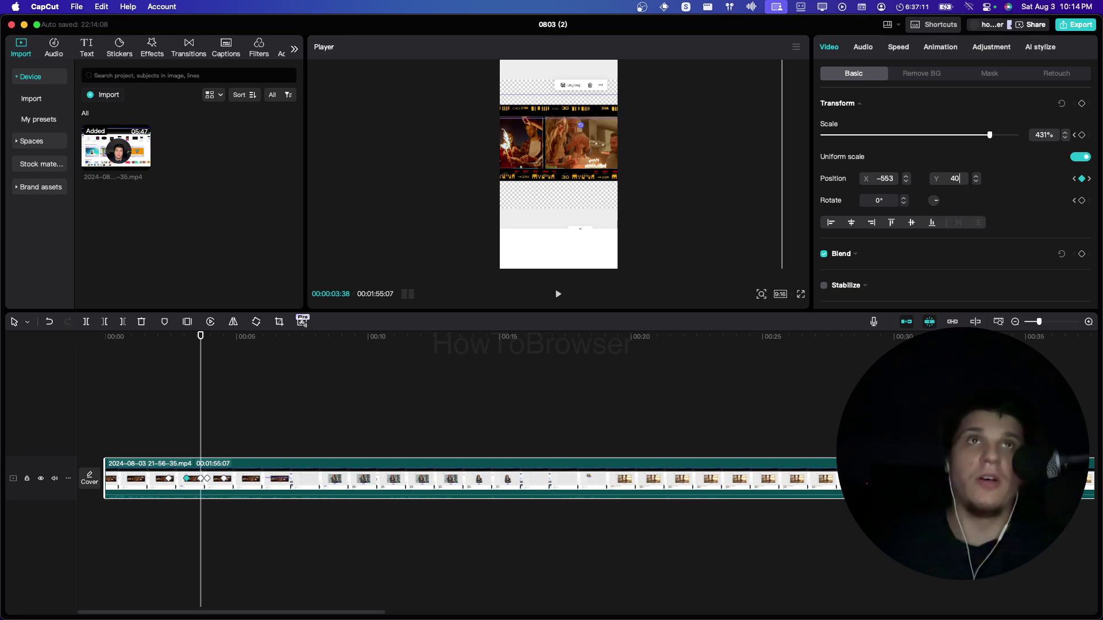
click(876, 178)
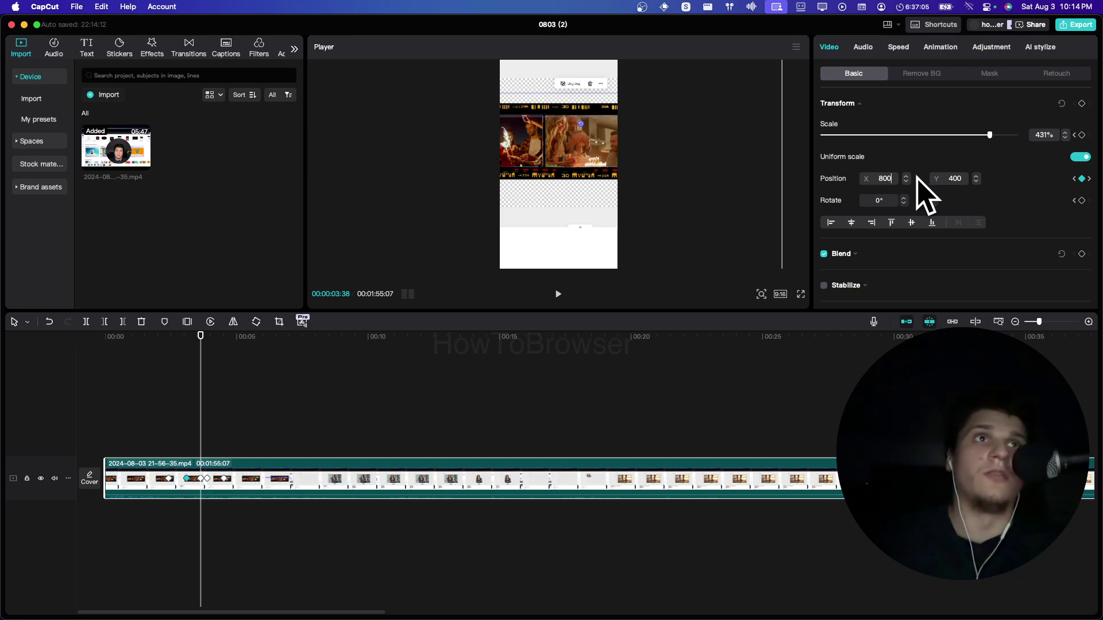
key(Return)
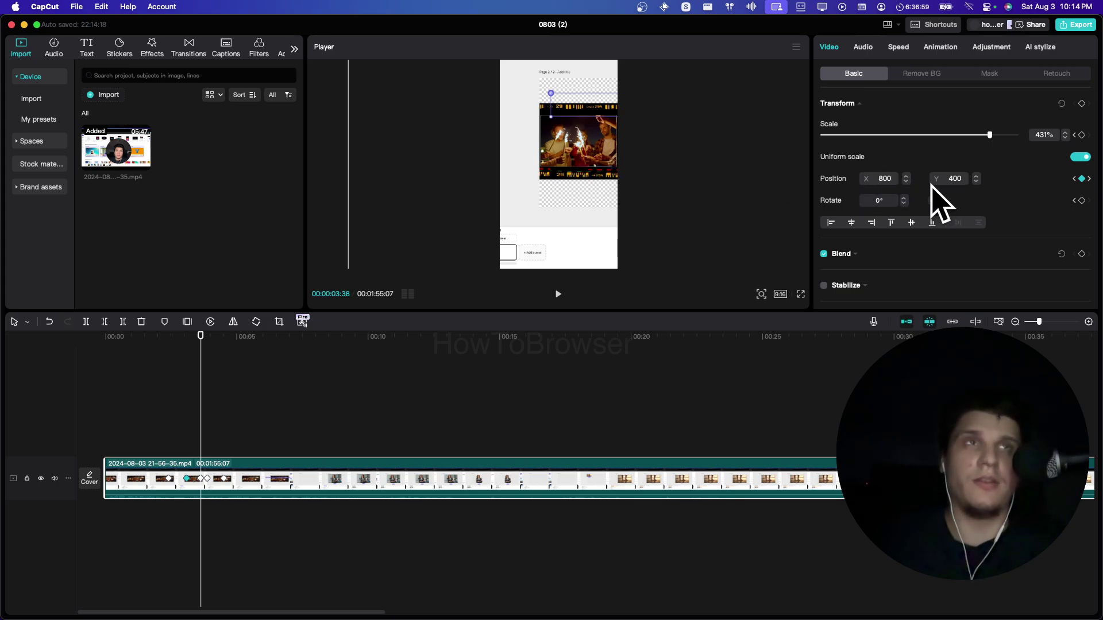
key(Return)
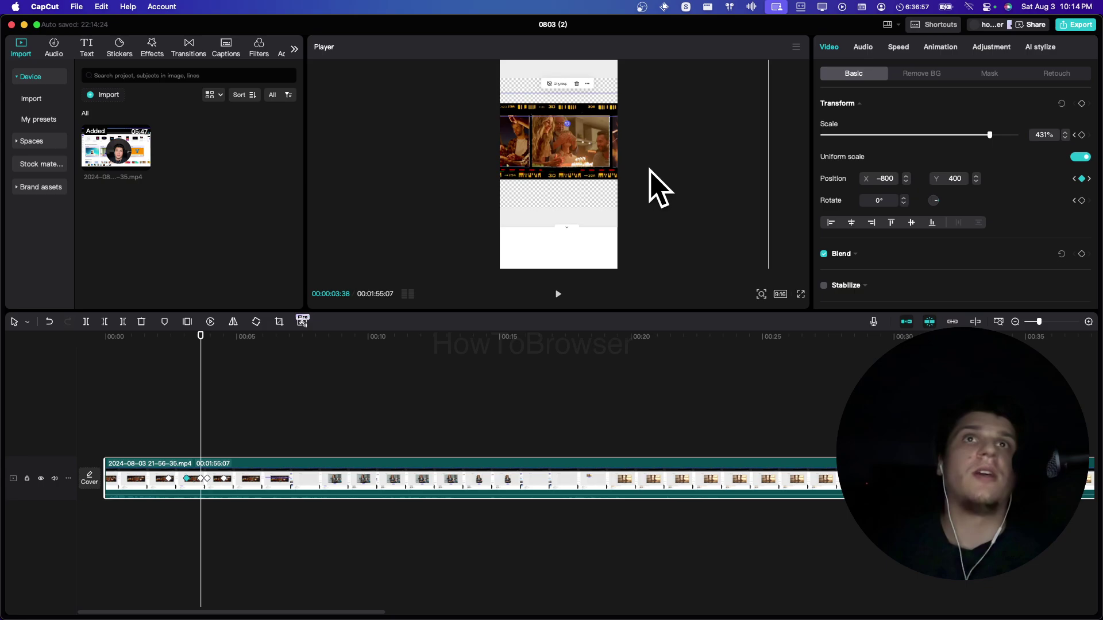
drag(202, 361, 261, 360)
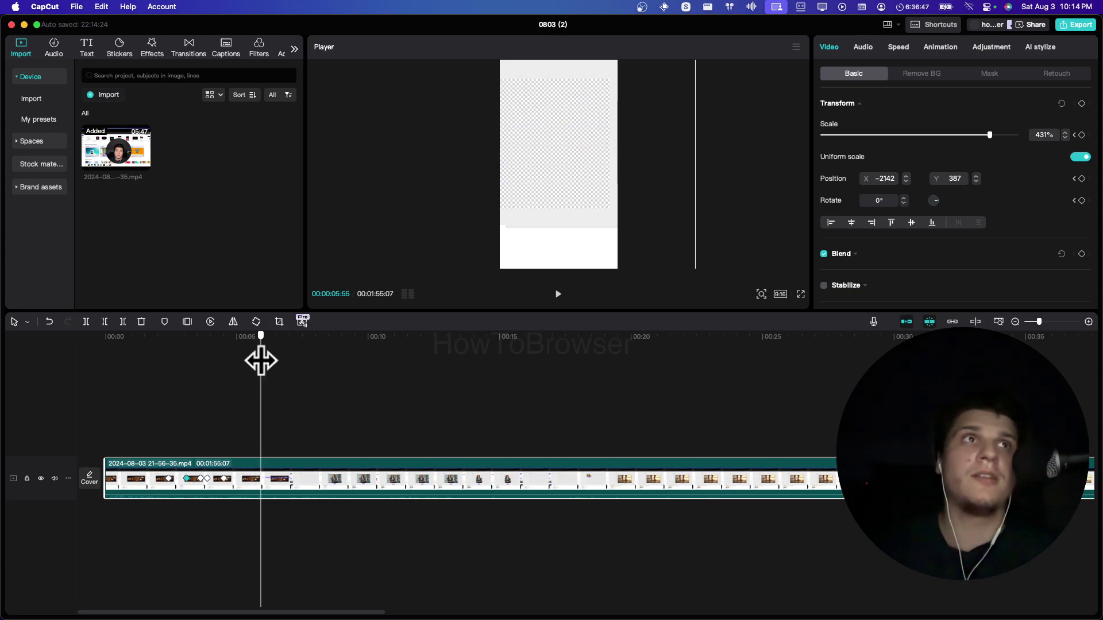
drag(261, 352, 220, 356)
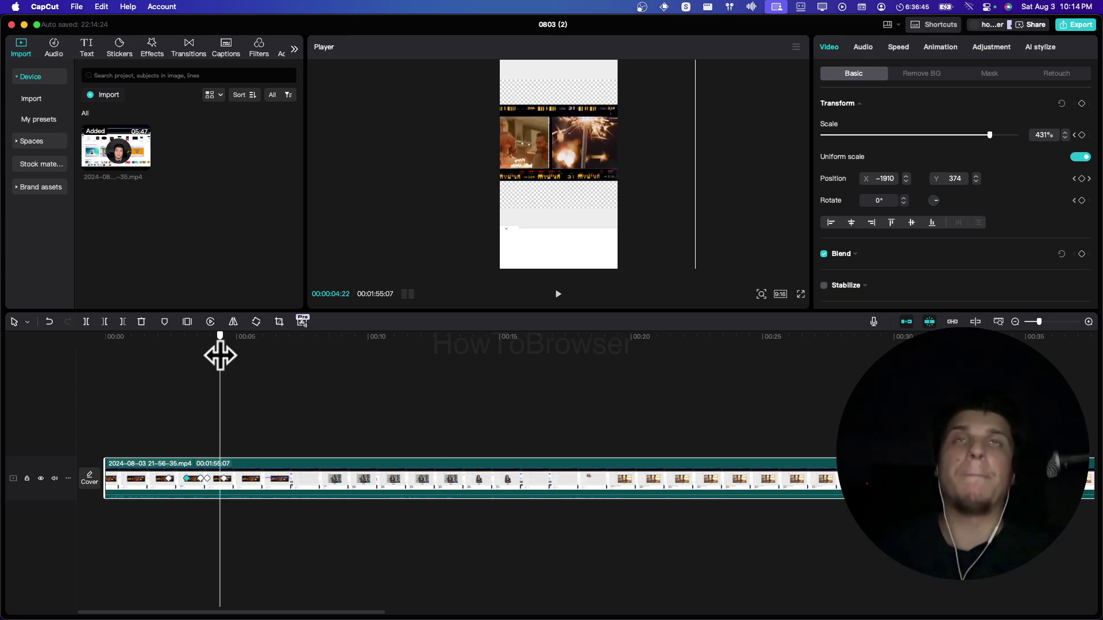
Add the imported recording on a second track from about 8.5 seconds, and keyframe all its transform properties at 00:00:11:29.
drag(122, 154, 338, 402)
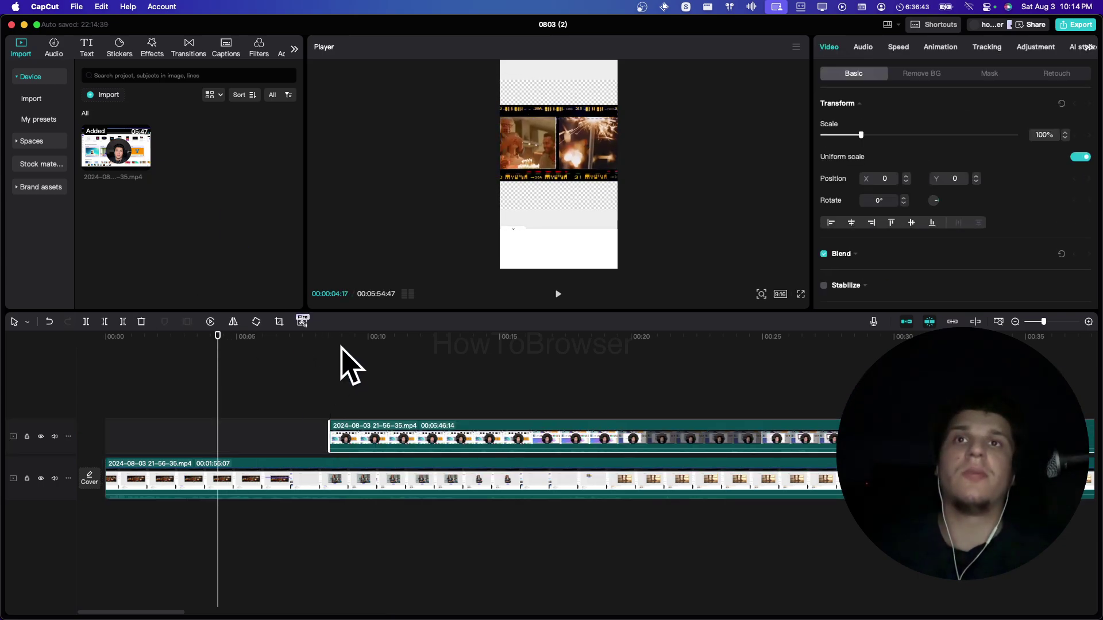
click(408, 363)
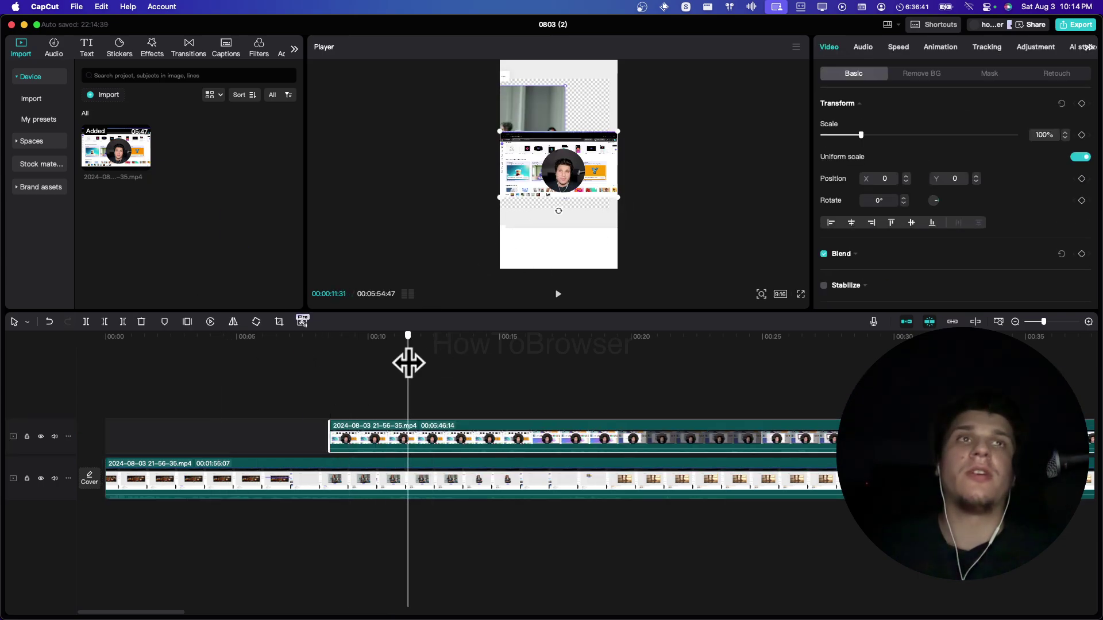
drag(408, 363, 407, 363)
click(1081, 103)
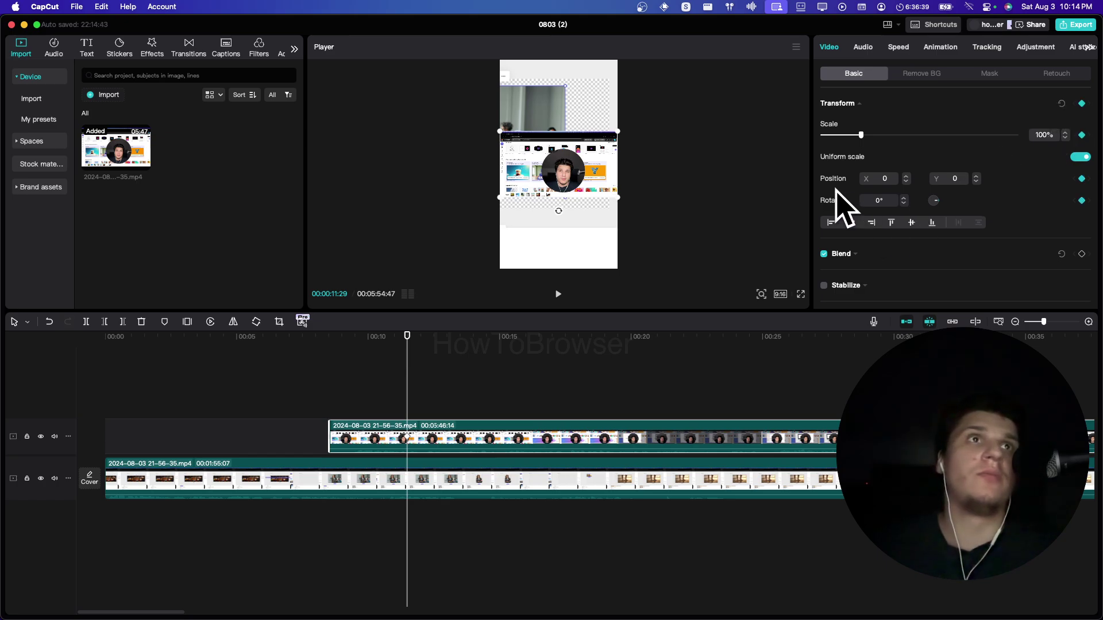
At 00:00:12:19, rotate the overlay clip to 101° and enlarge it to 426%.
drag(408, 362, 429, 362)
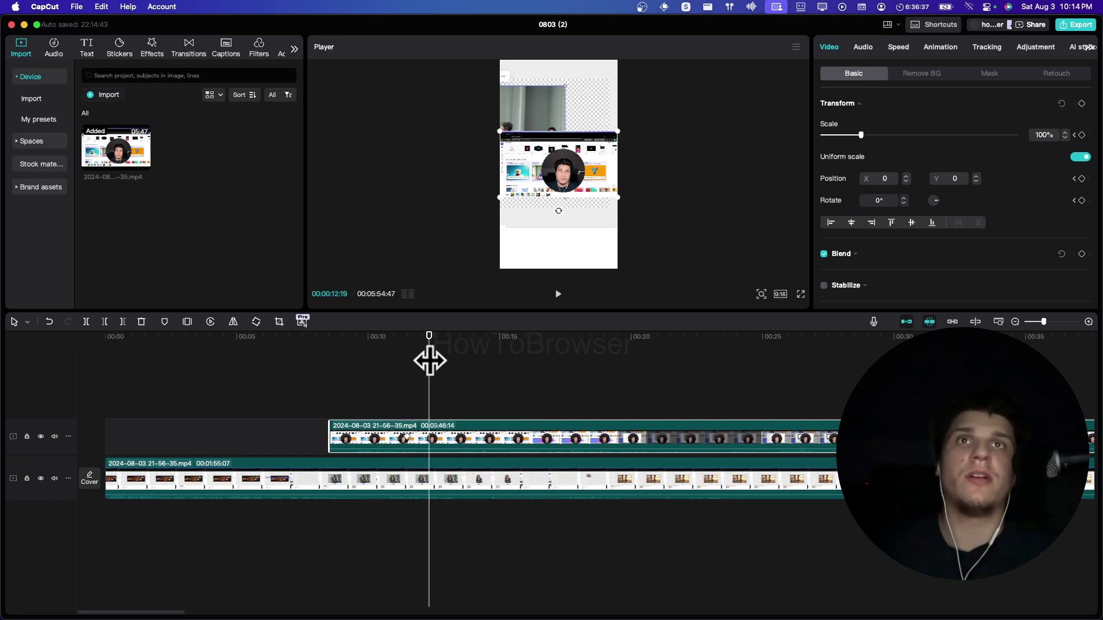
drag(557, 210, 528, 160)
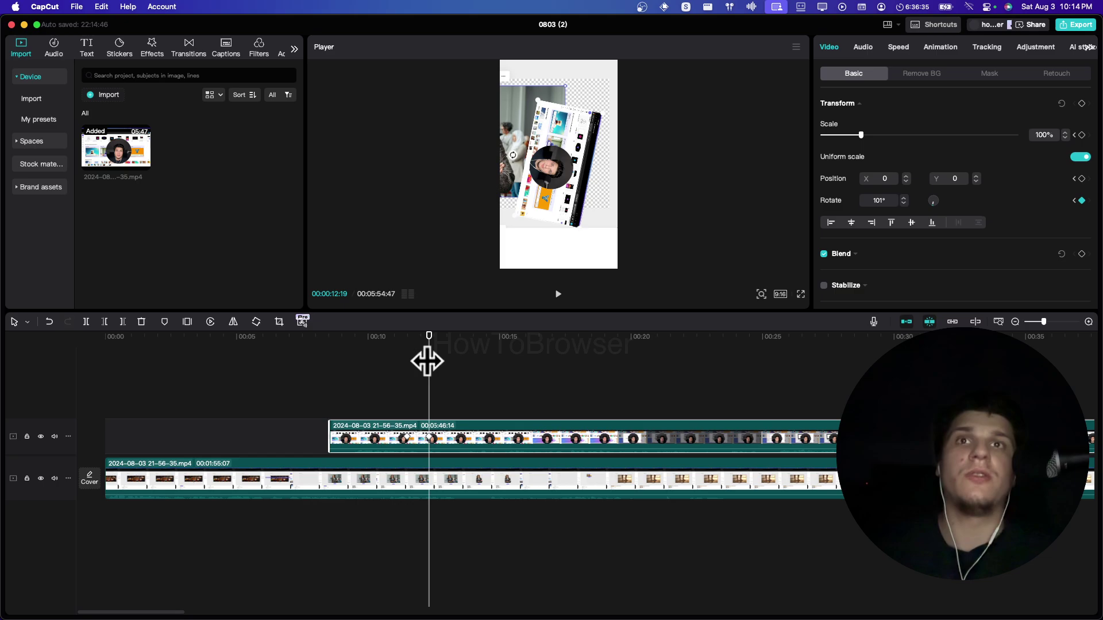
mouse_move(429, 361)
mouse_down()
mouse_move(402, 361)
mouse_move(428, 361)
mouse_up()
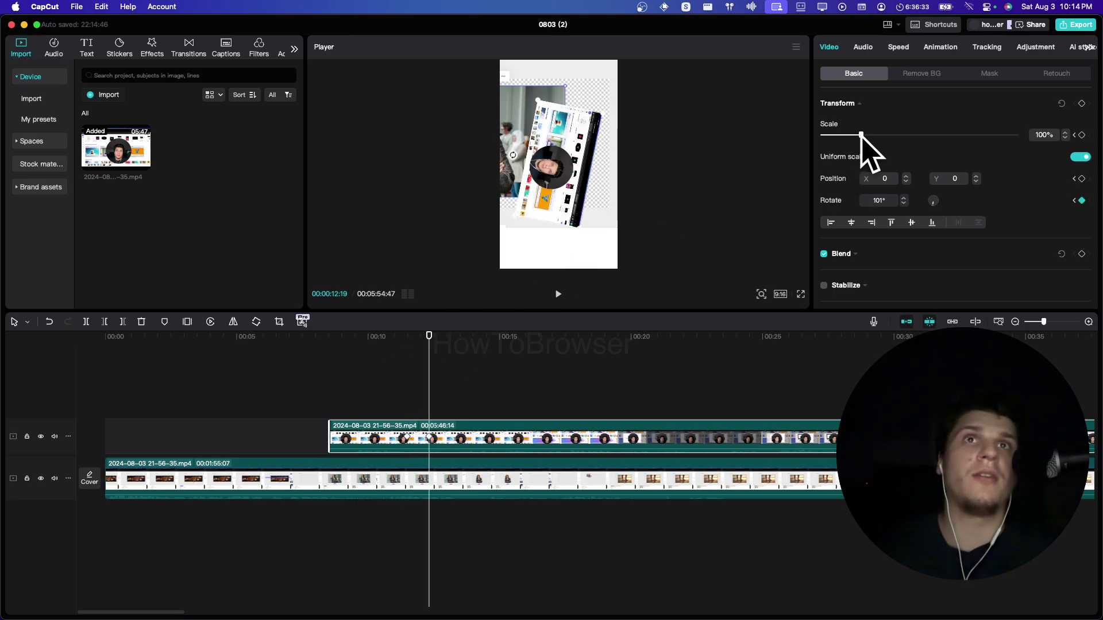
drag(861, 135, 980, 138)
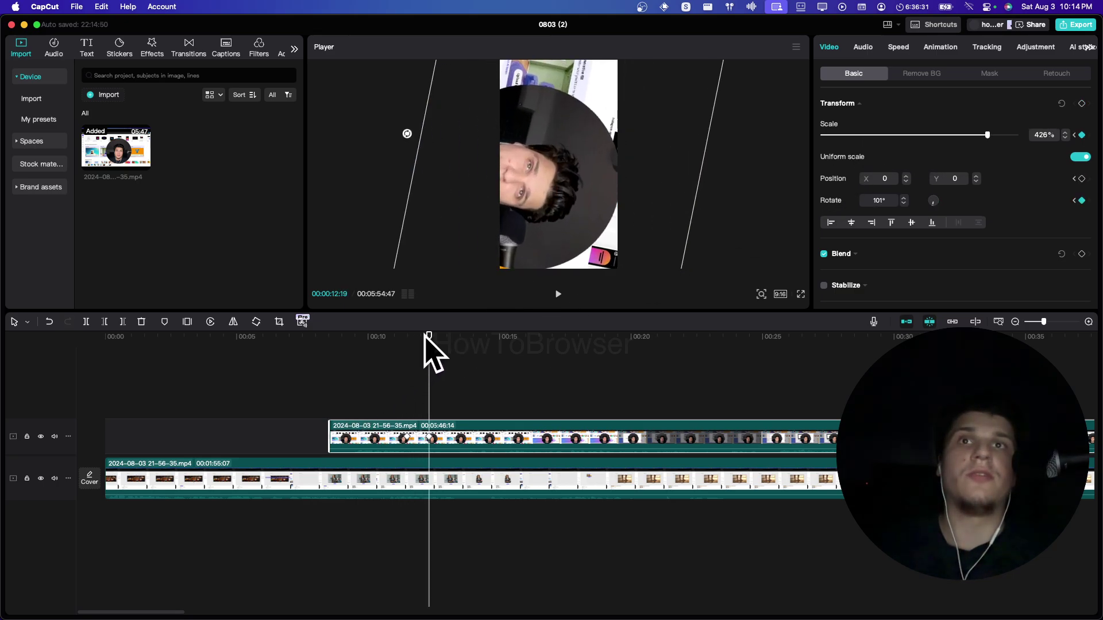
mouse_move(429, 350)
mouse_down()
mouse_move(386, 366)
mouse_move(429, 363)
mouse_up()
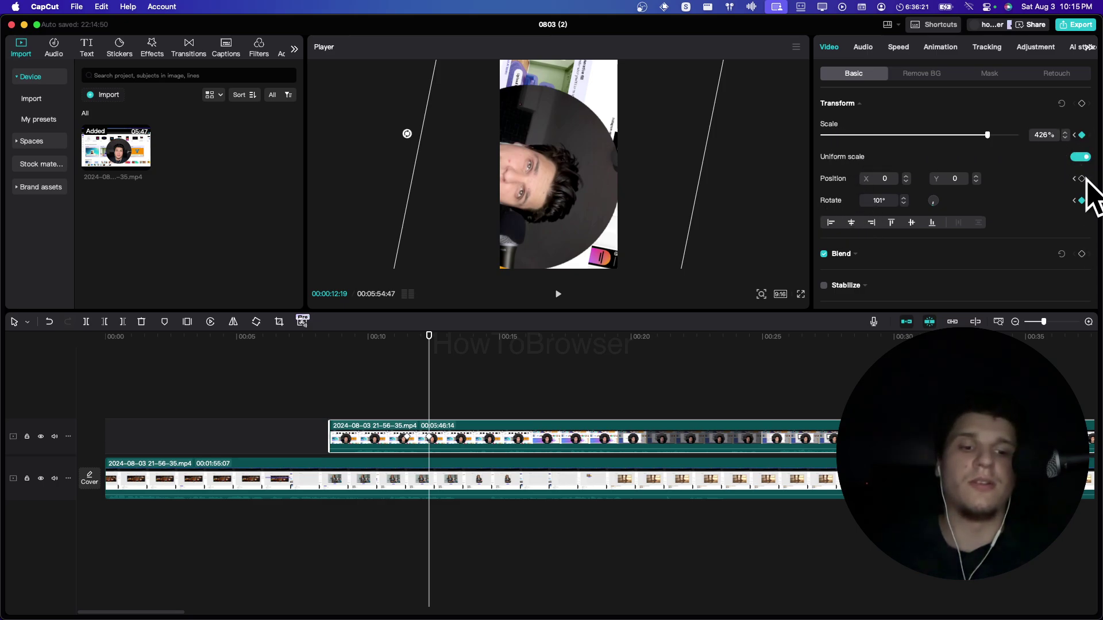
Rotate the overlay clip back to roughly upright at 00:00:13:34, and play a short stretch from 00:00:22:13.
drag(429, 357, 460, 357)
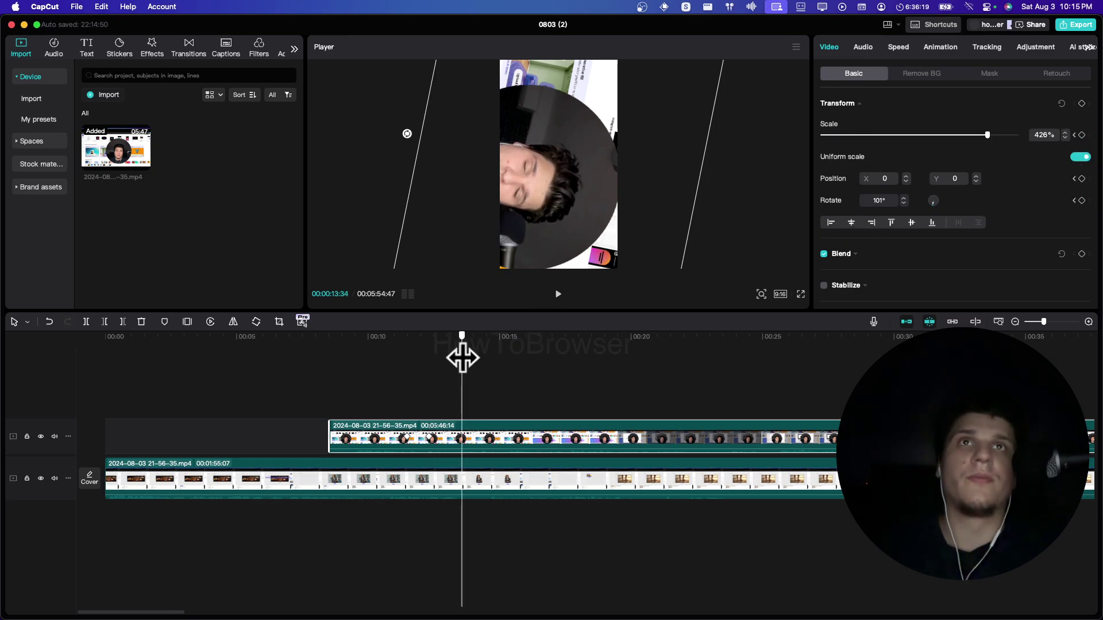
click(884, 200)
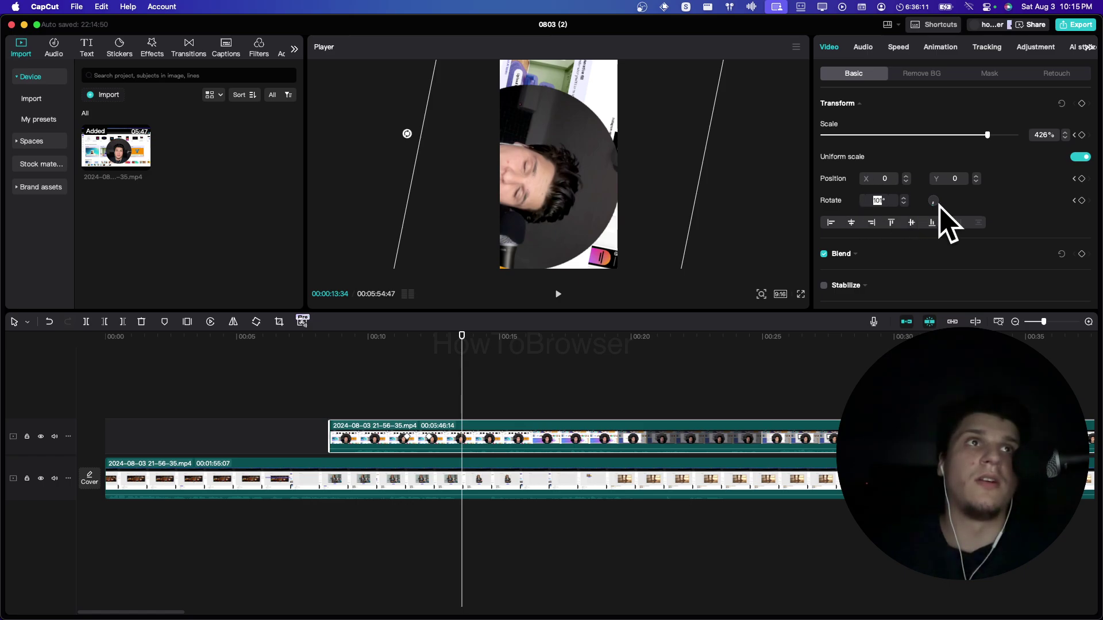
scroll(931, 204, down, 1)
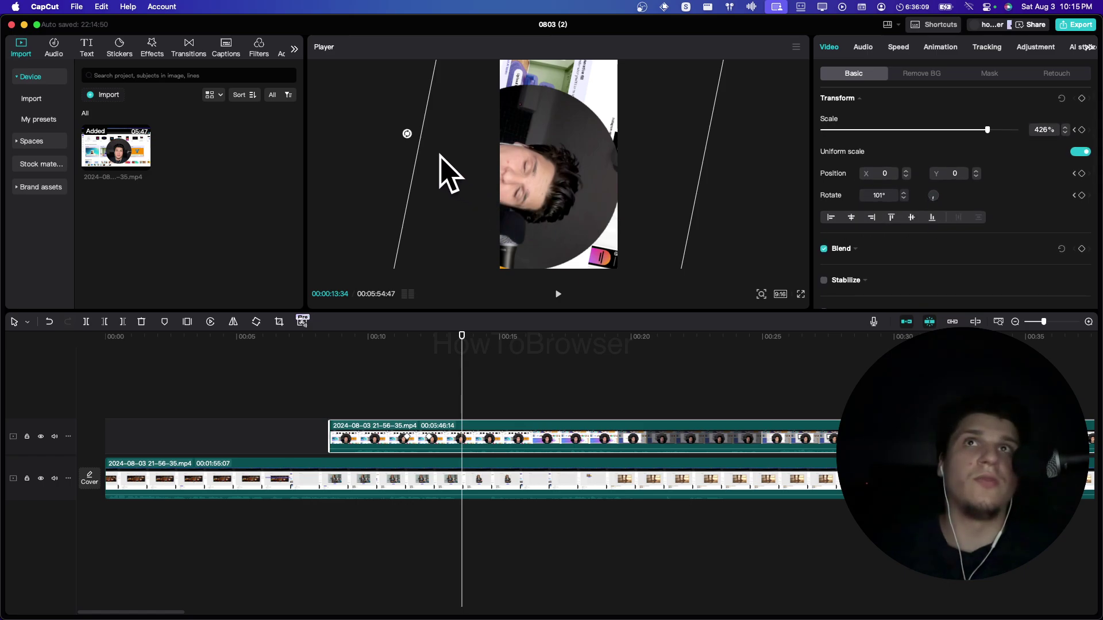
drag(407, 133, 552, 244)
drag(465, 356, 690, 299)
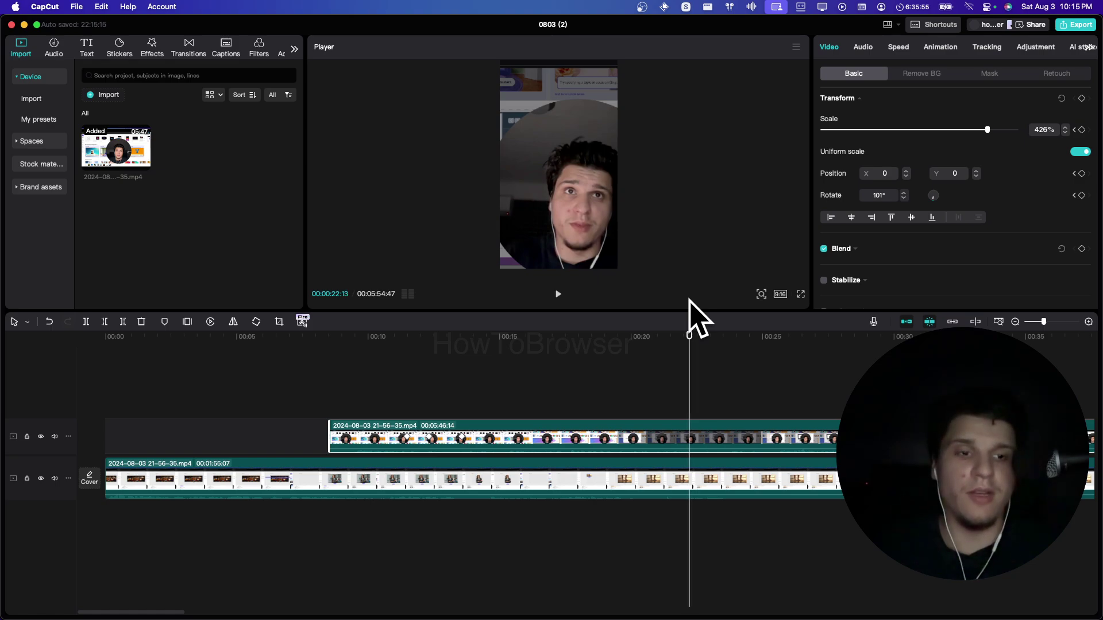
key(space)
key(space)
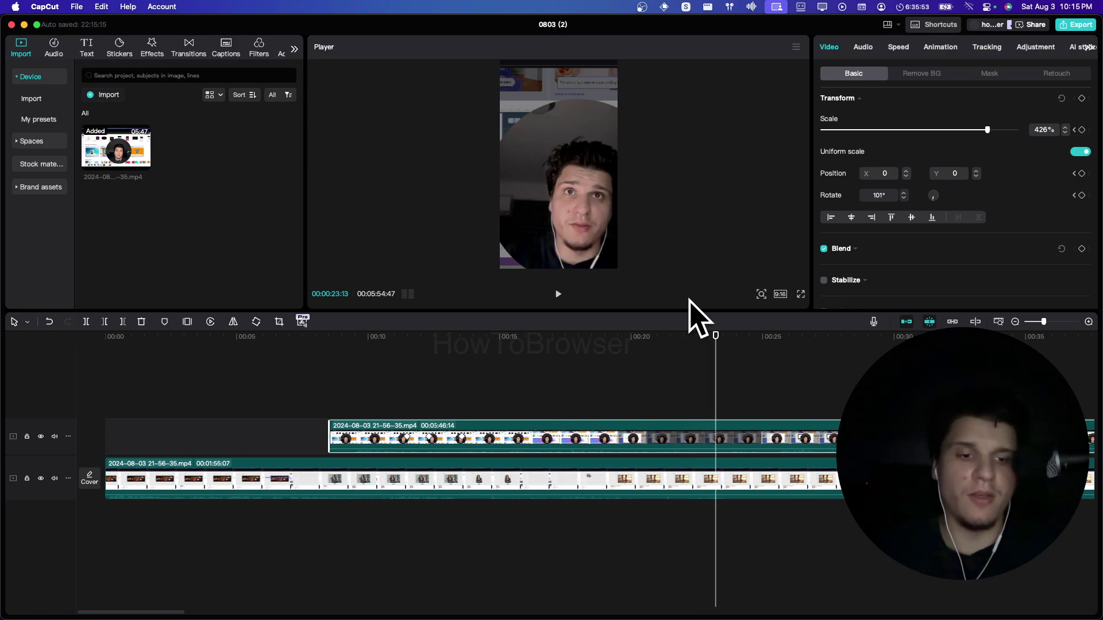